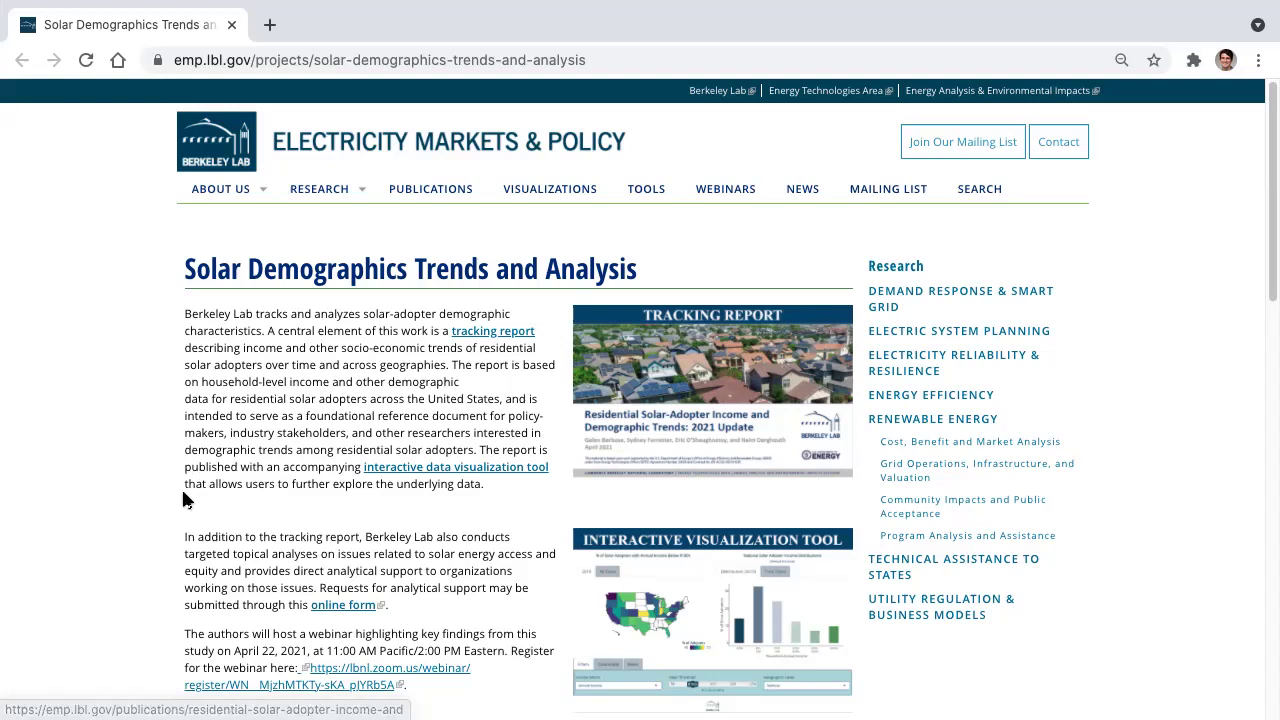
- Review the project's list of publications on the Solar Demographics Trends and Analysis page
scroll(183, 495, "down", 3)
scroll(181, 486, "down", 1)
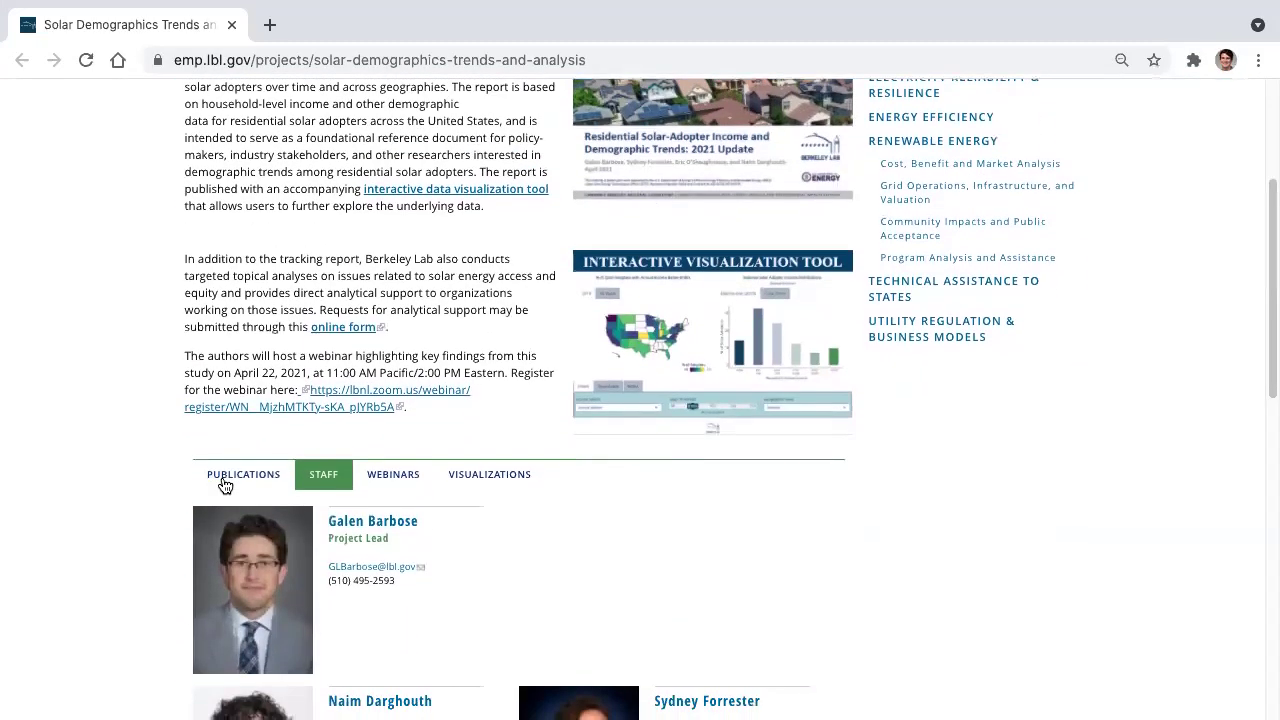
left_click(224, 478)
scroll(131, 569, "down", 3)
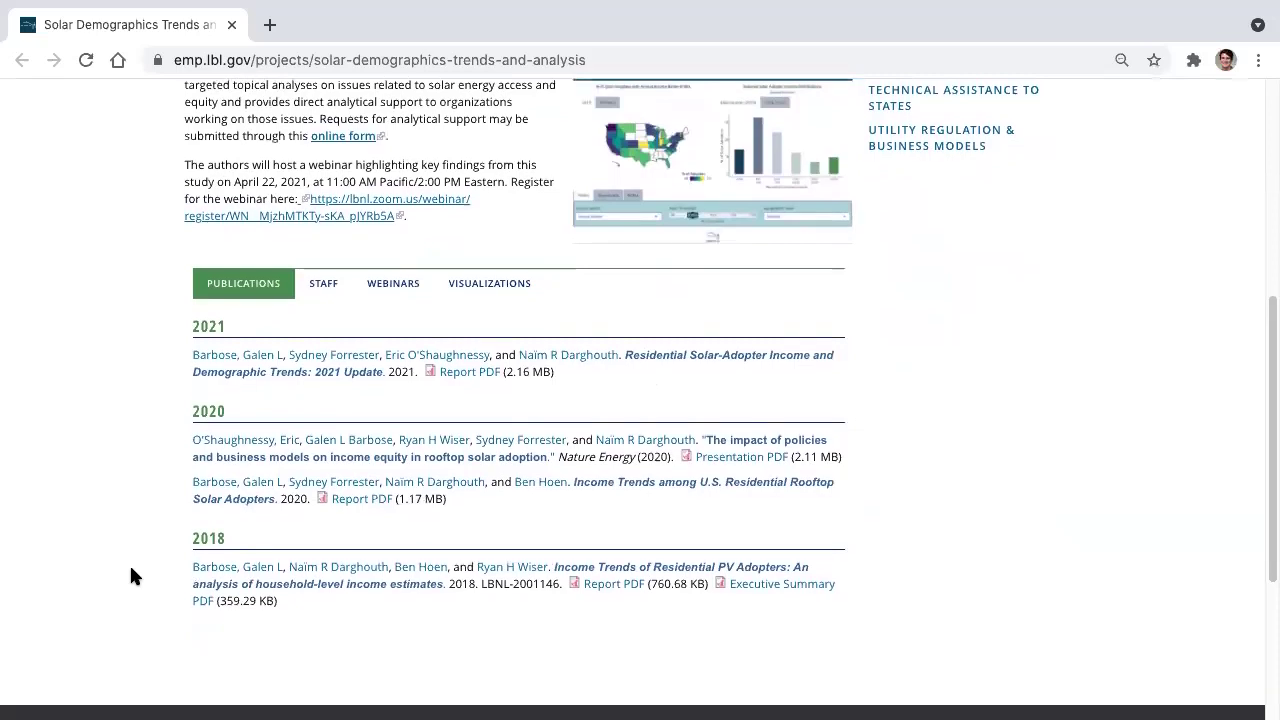
scroll(131, 574, "up", 1)
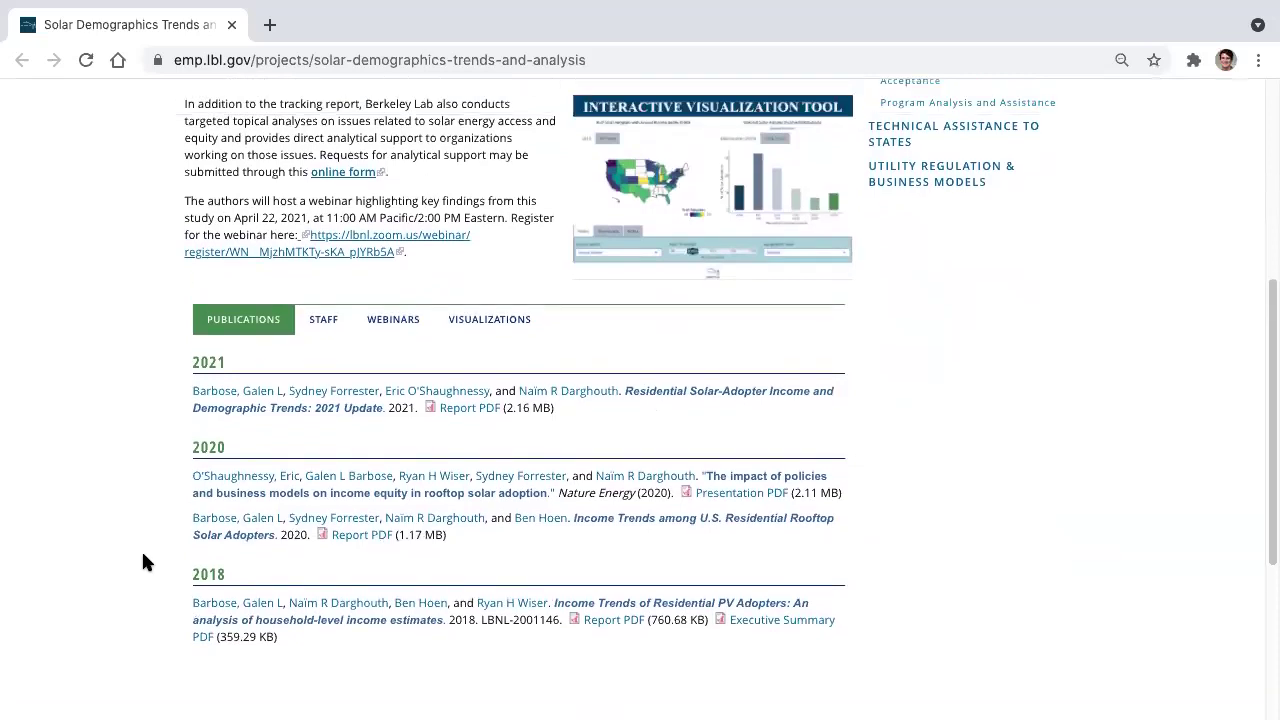
- Browse the project's staff, webinar and visualization listings
left_click(332, 330)
scroll(101, 513, "down", 2)
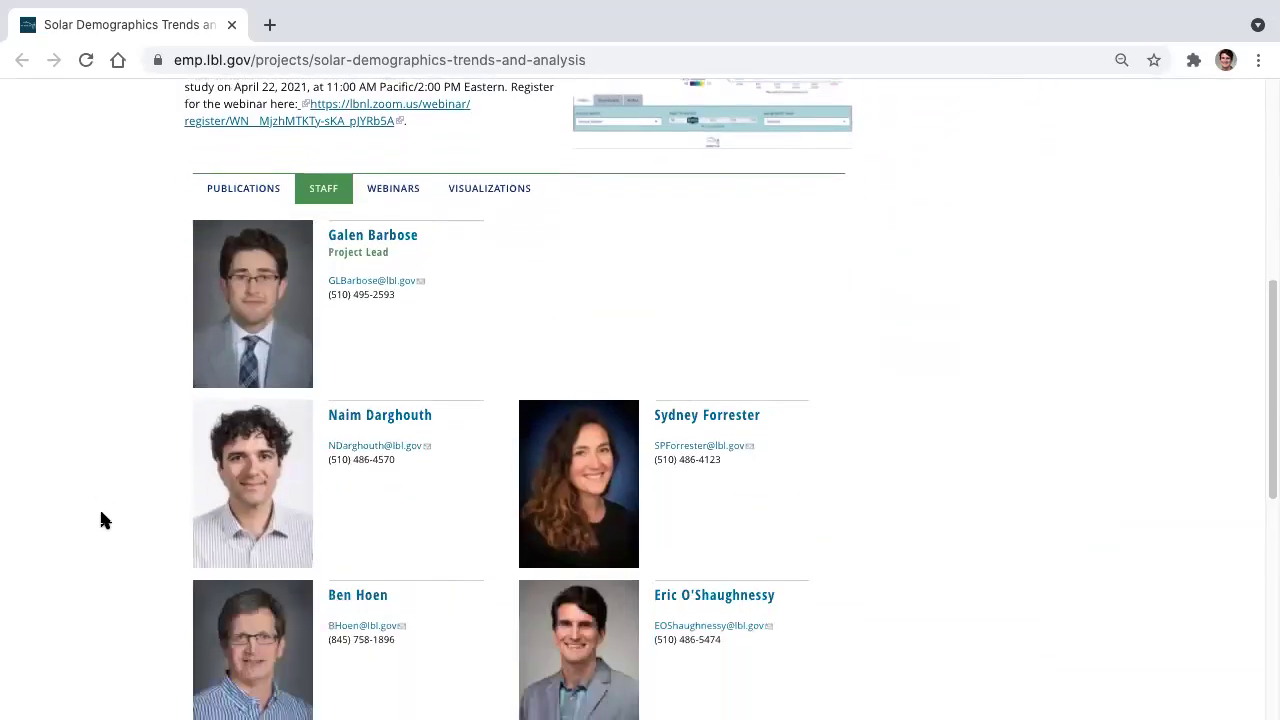
left_click(382, 192)
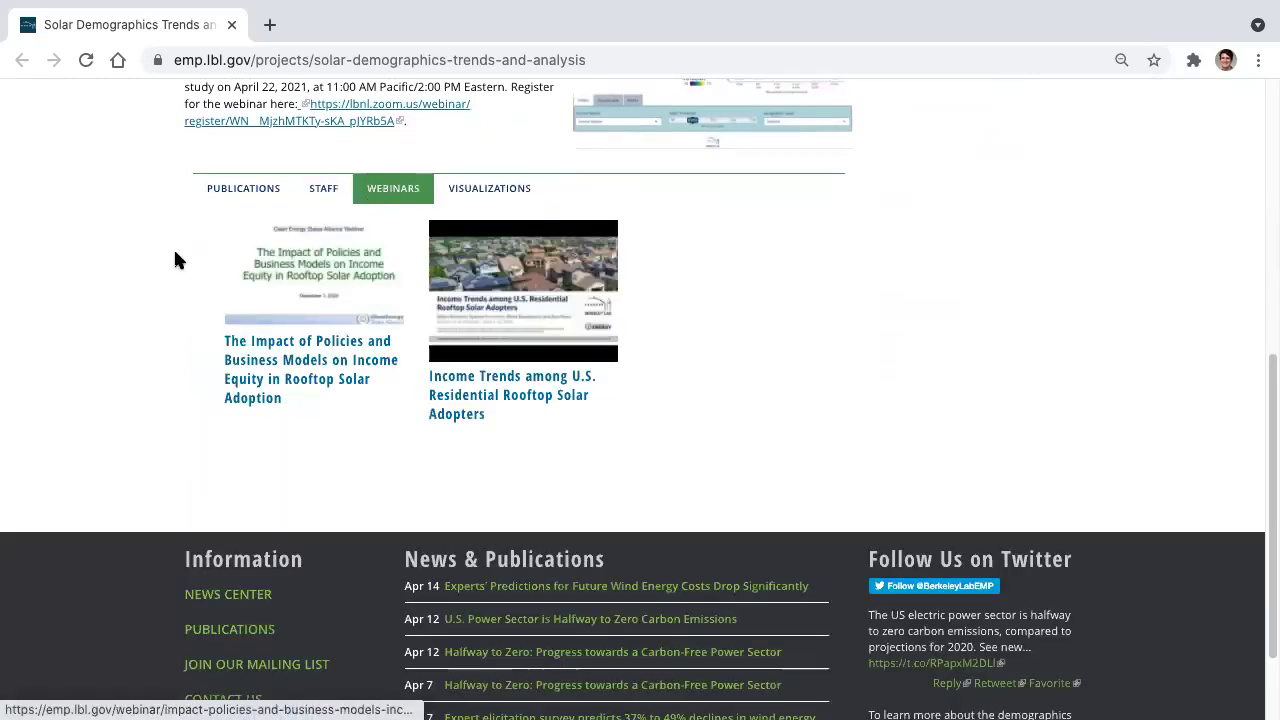
scroll(174, 259, "up", 1)
left_click(475, 251)
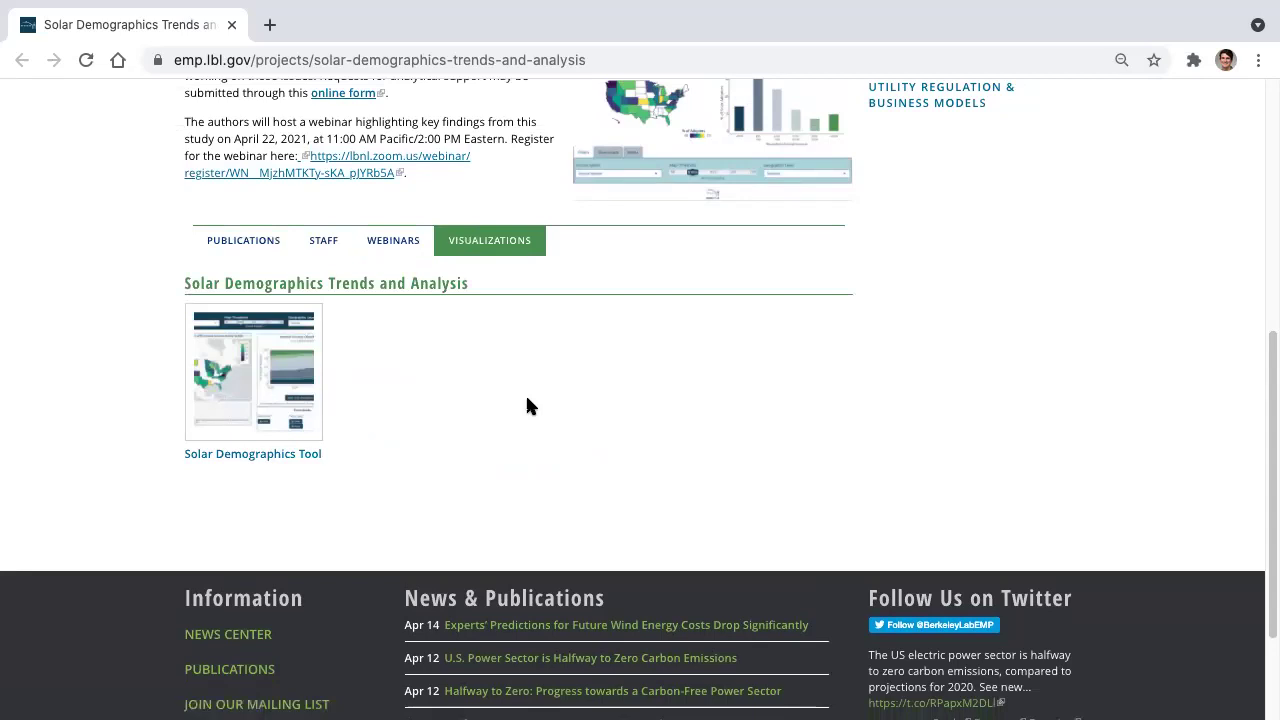
- Open the interactive visualization tool from the project page and bring up its overview PDF in a new tab
scroll(528, 405, "up", 3)
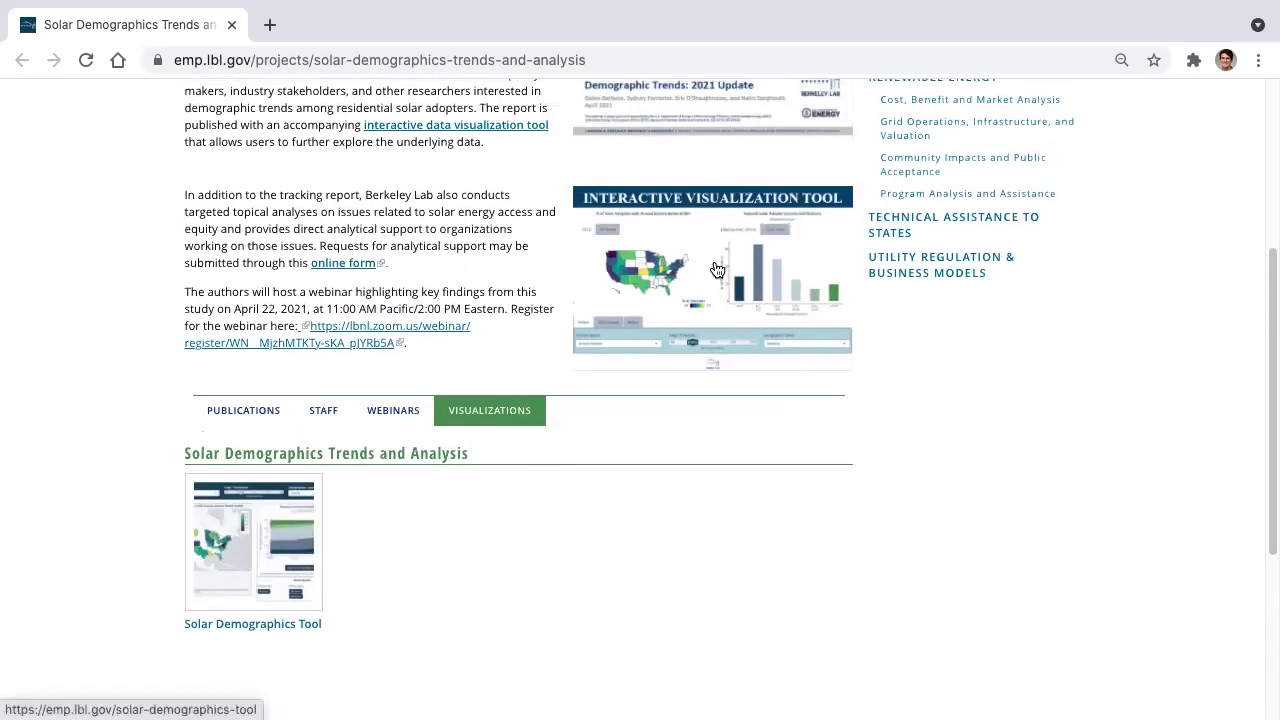
left_click(717, 270)
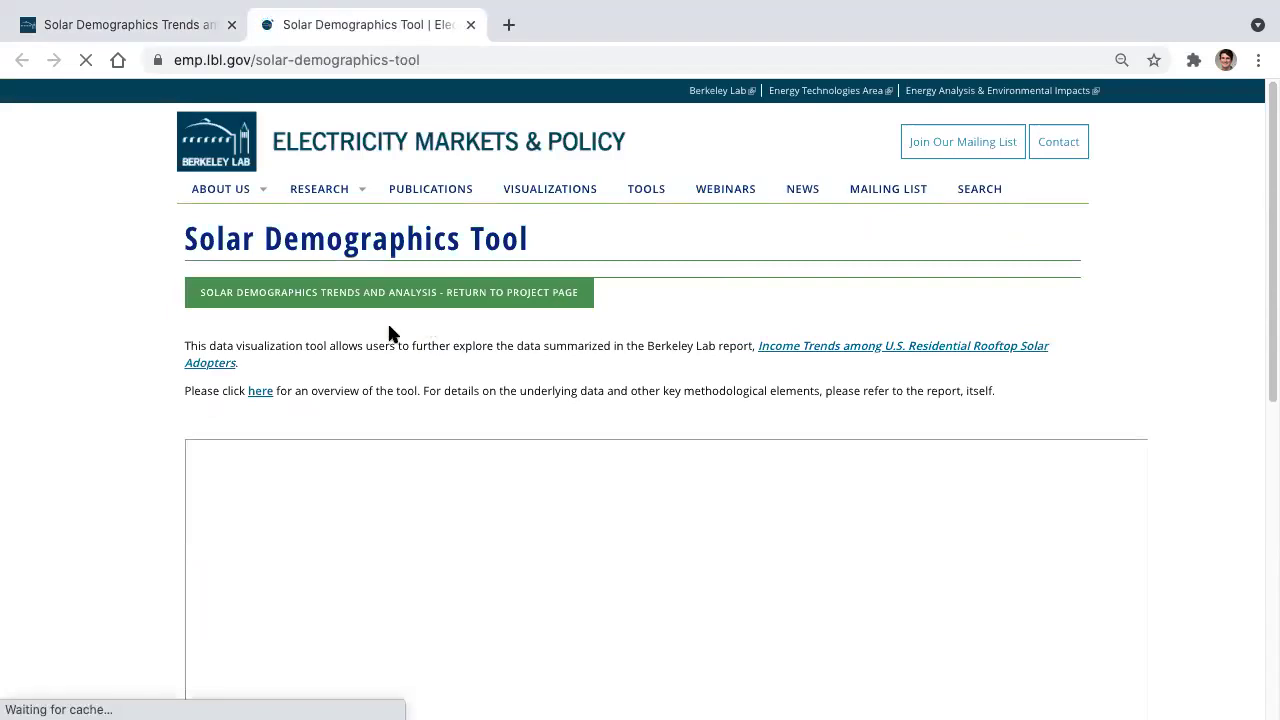
right_click(262, 392)
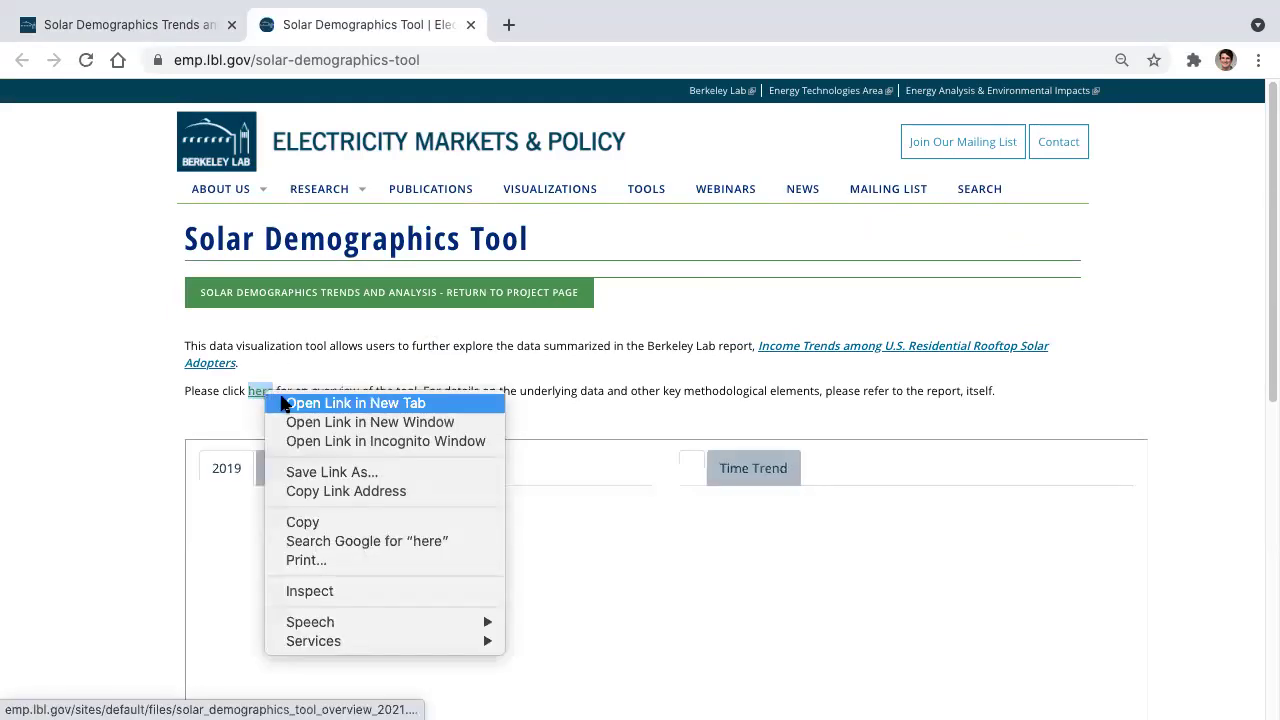
left_click(282, 403)
left_click(571, 37)
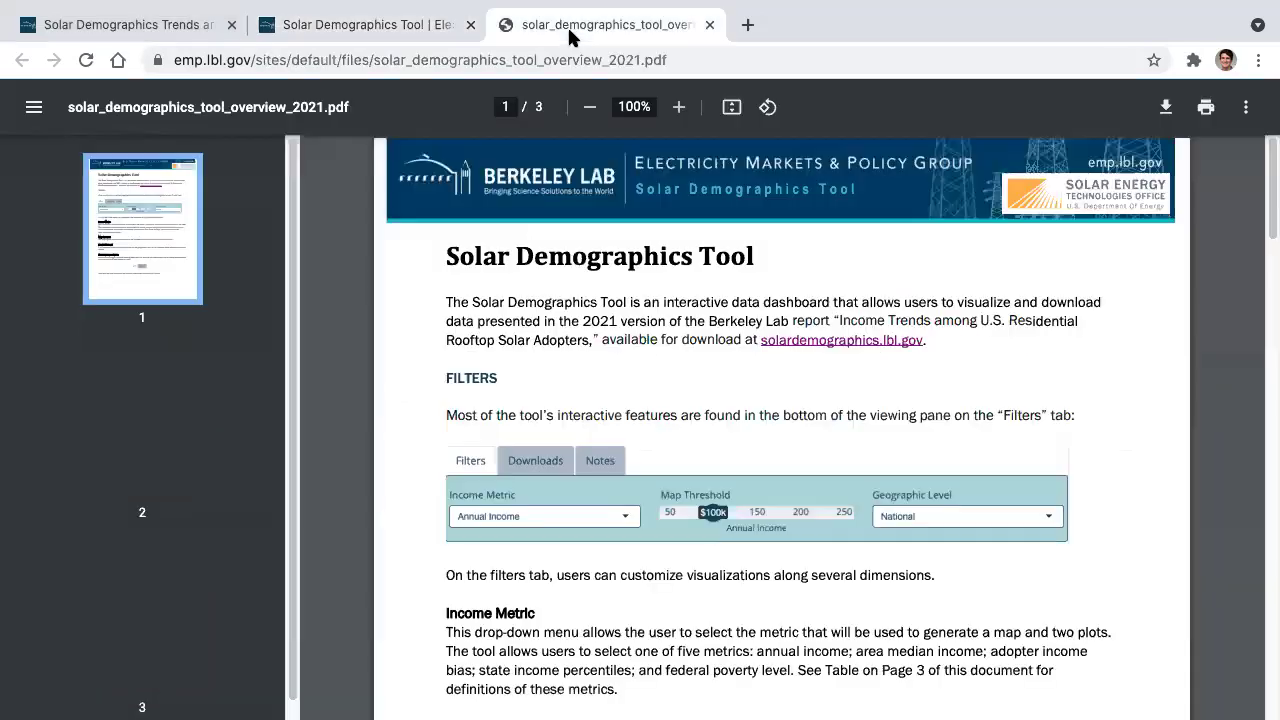
- Skim the filter descriptions in the tool's overview PDF
scroll(450, 372, "down", 1)
scroll(450, 372, "down", 10)
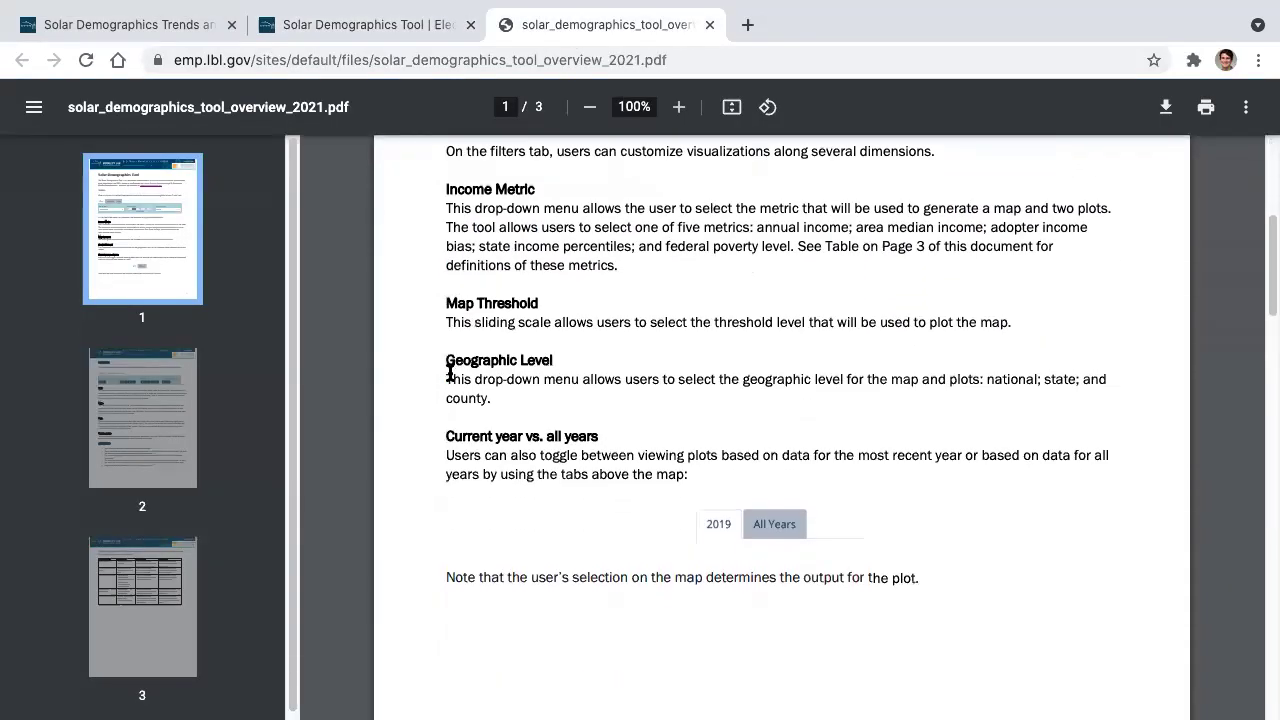
scroll(450, 372, "up", 12)
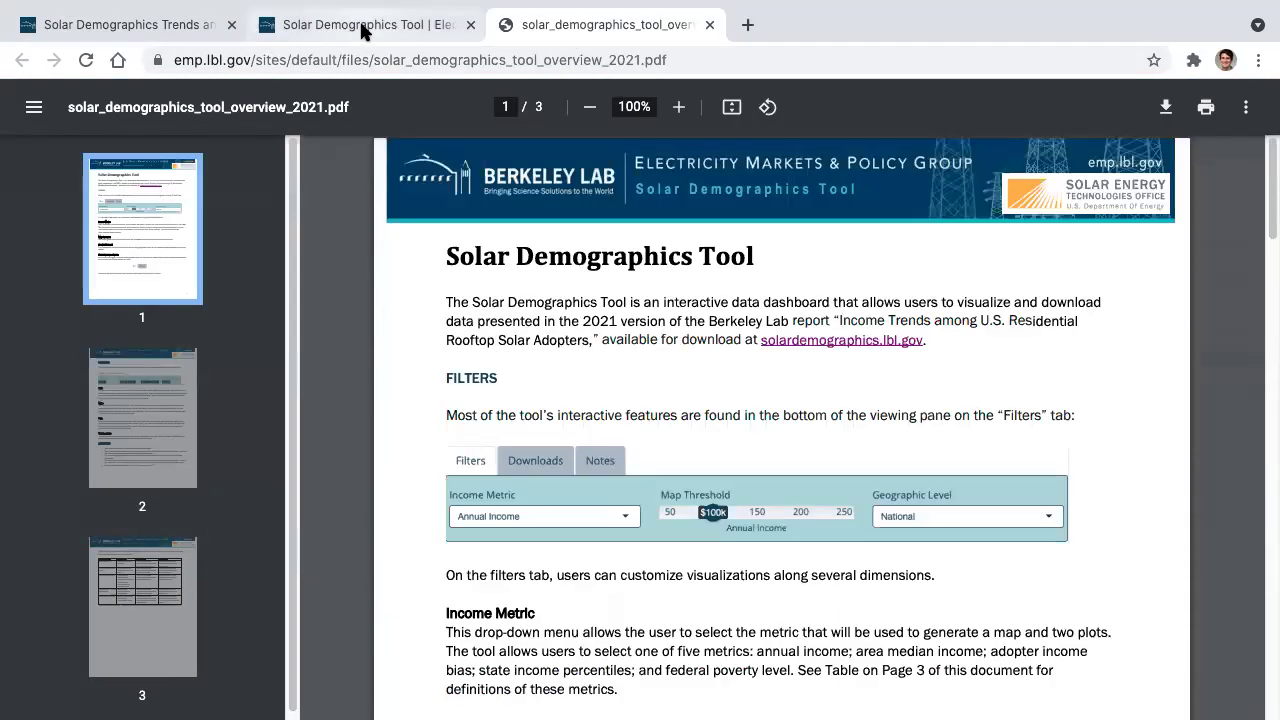
- Return to the Solar Demographics Tool, check its download options and bring its filters back up
left_click(443, 34)
scroll(141, 420, "down", 1)
scroll(140, 425, "down", 2)
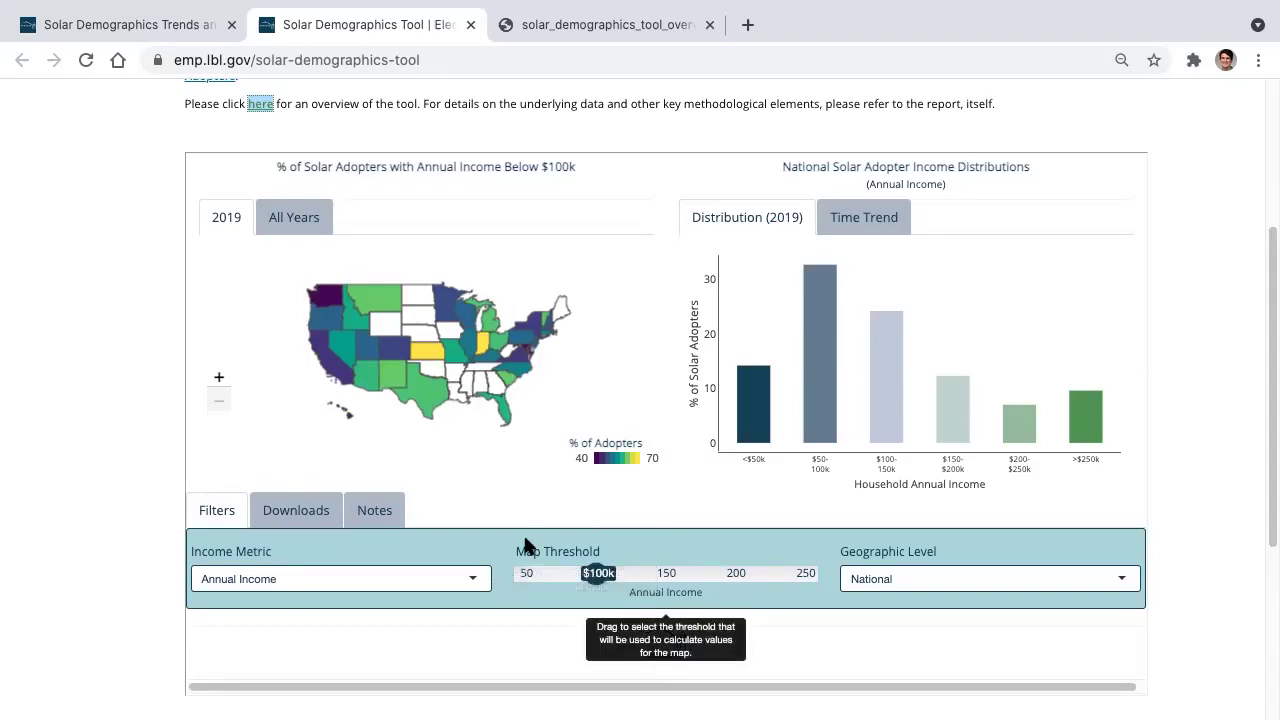
left_click(296, 511)
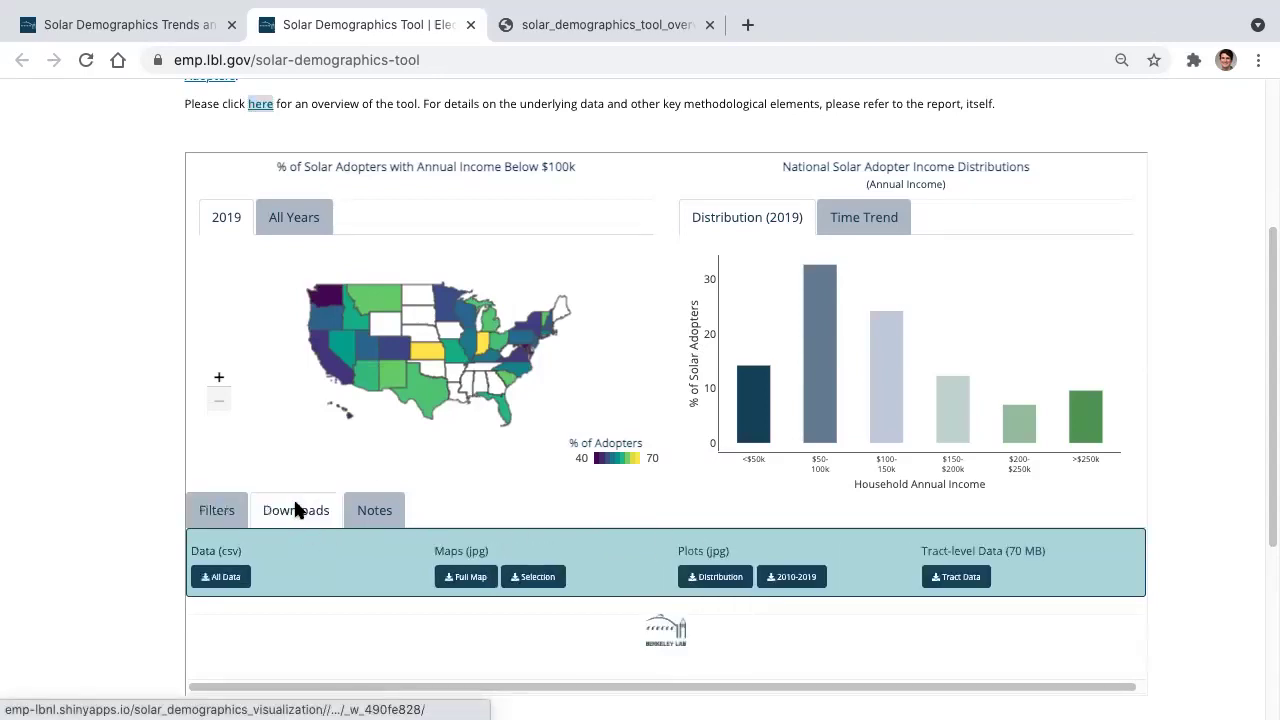
left_click(216, 511)
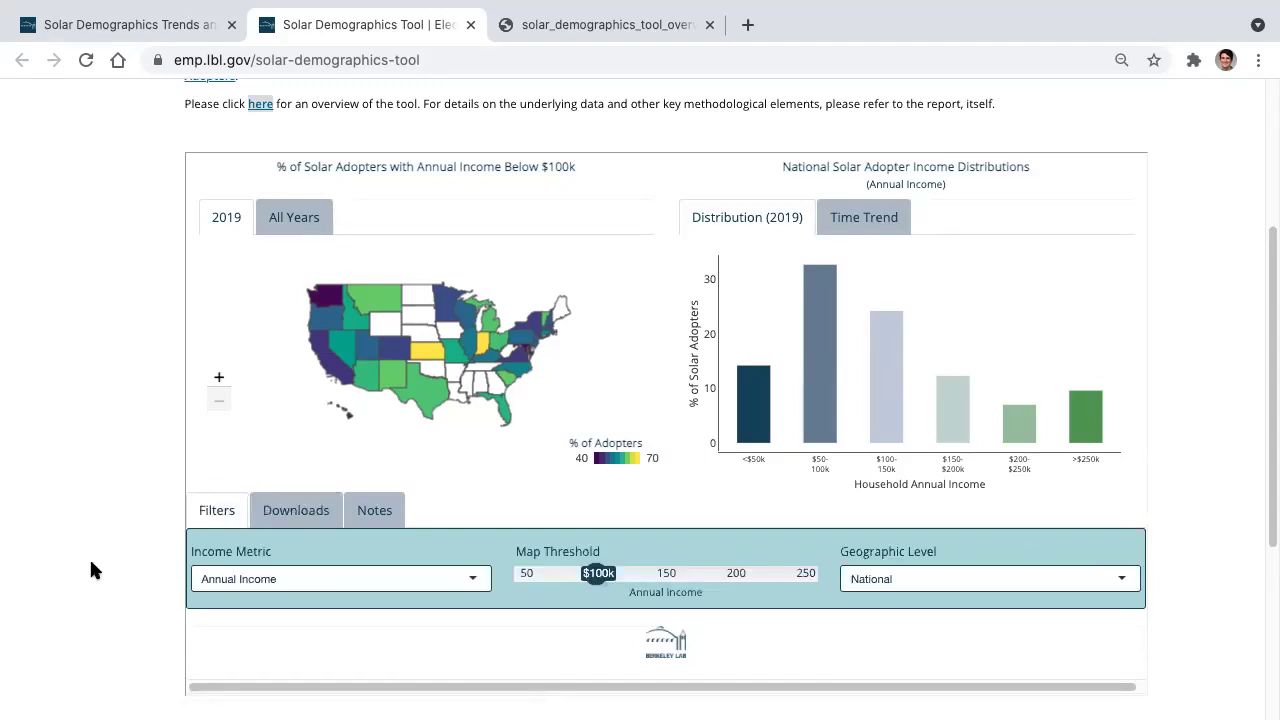
- Choose Annual Income as the income metric and set the map threshold to $150k
left_click(473, 584)
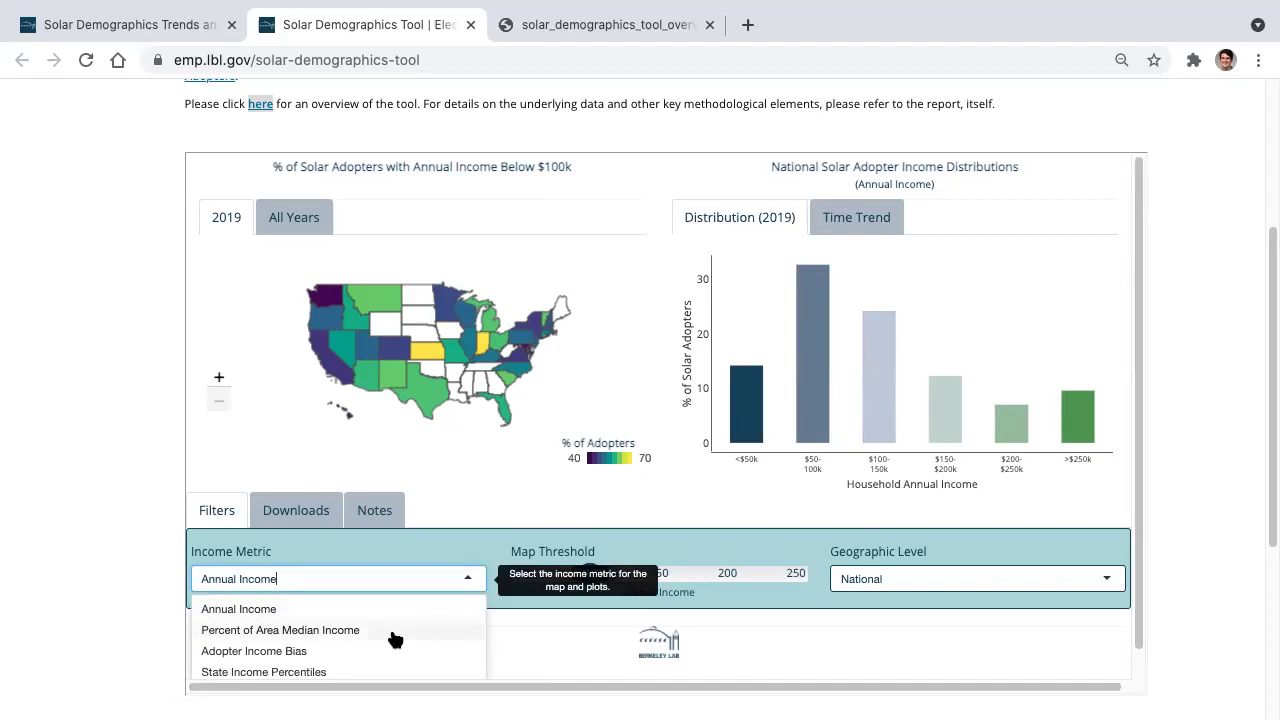
left_click(252, 612)
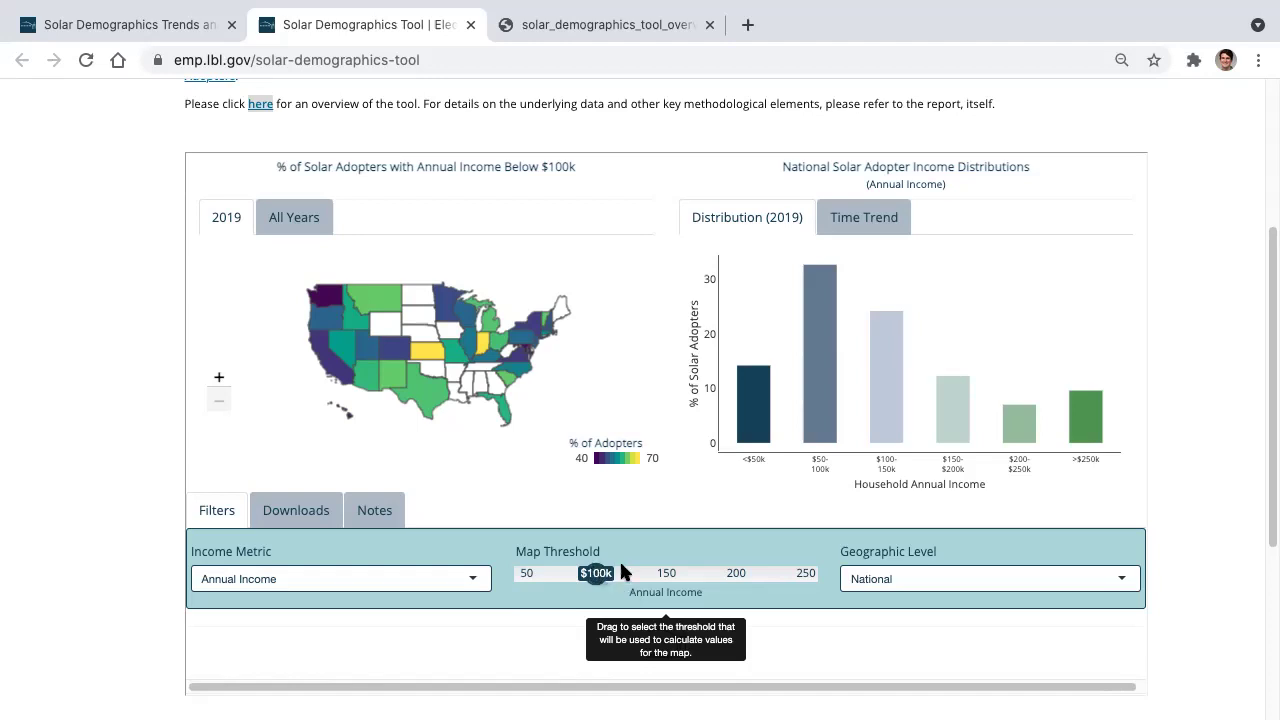
left_click_drag(622, 570, 650, 571)
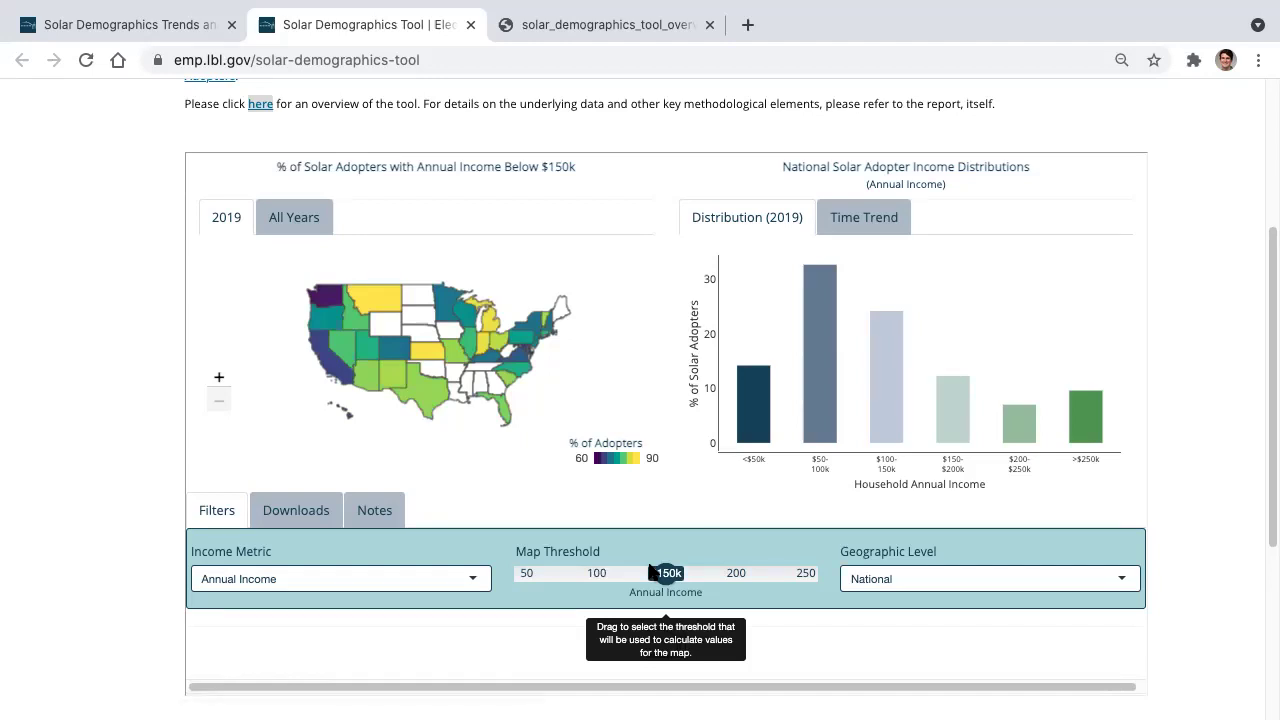
- Inspect the adopter data of some western states, and select Texas on the map to plot its income distribution
mouse_move(410, 381)
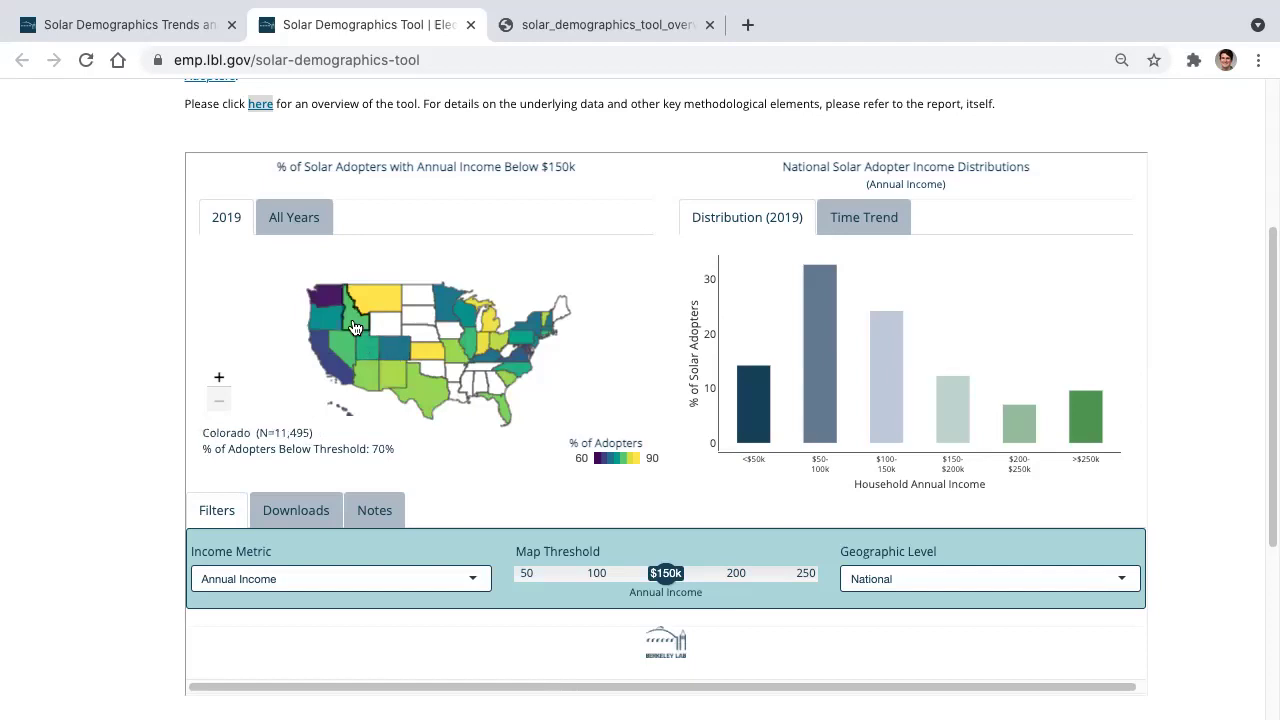
mouse_move(340, 323)
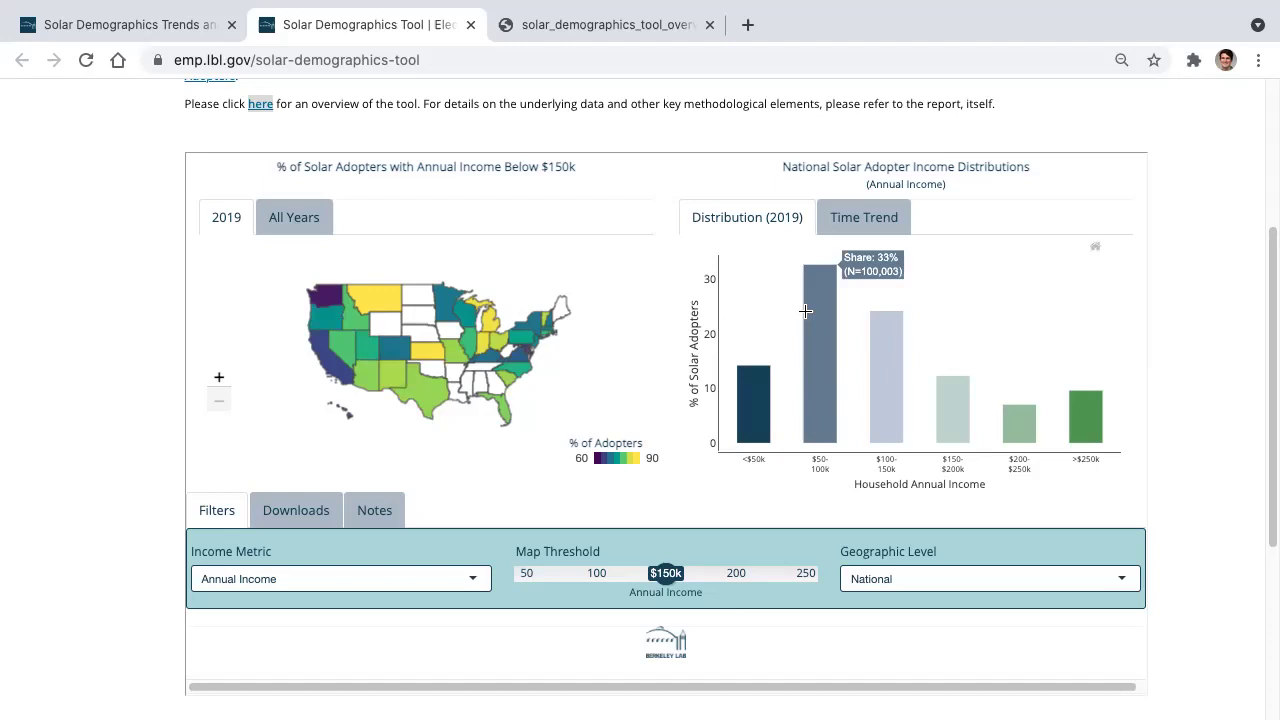
left_click(415, 393)
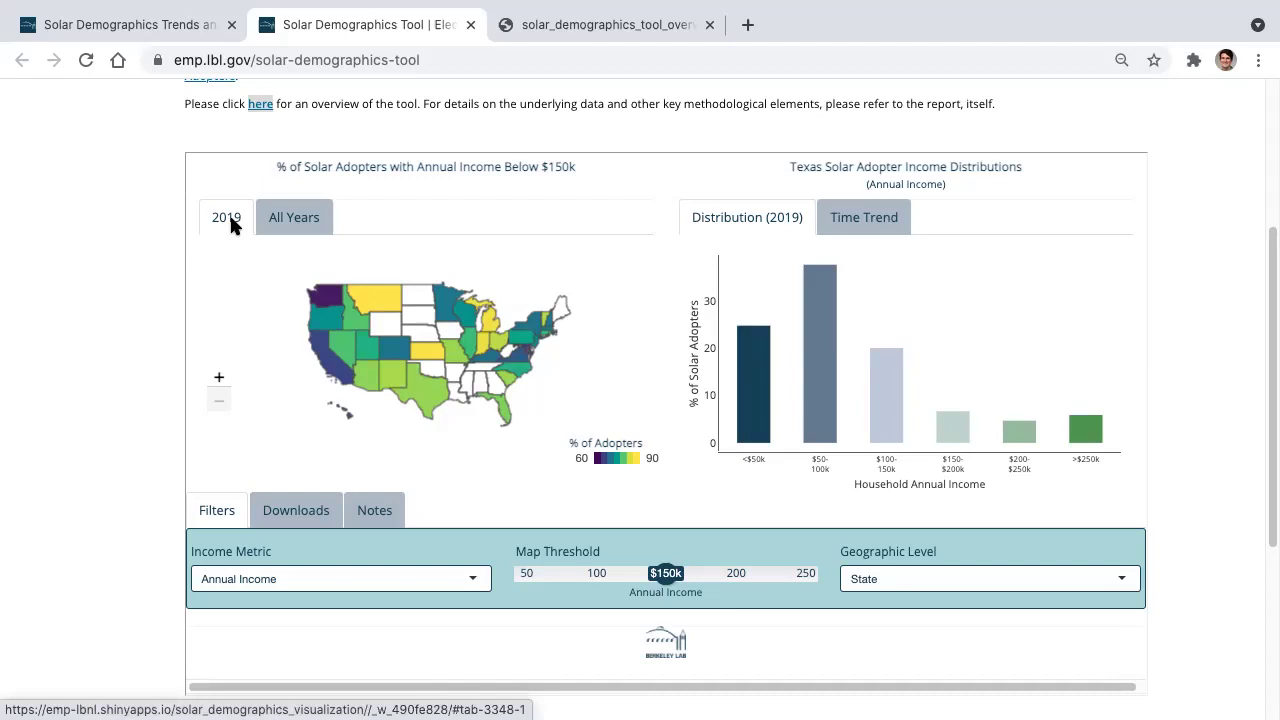
- View the Texas data for all years and return to 2019 for comparison
left_click(285, 220)
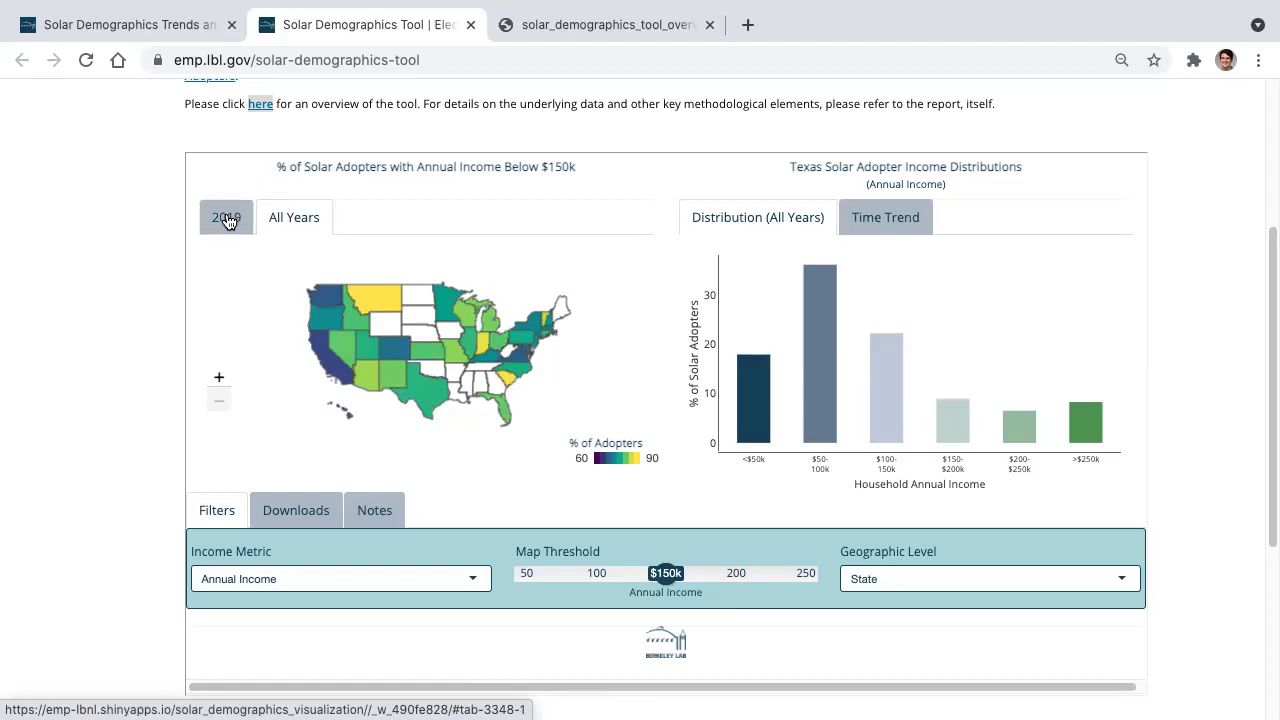
left_click(227, 219)
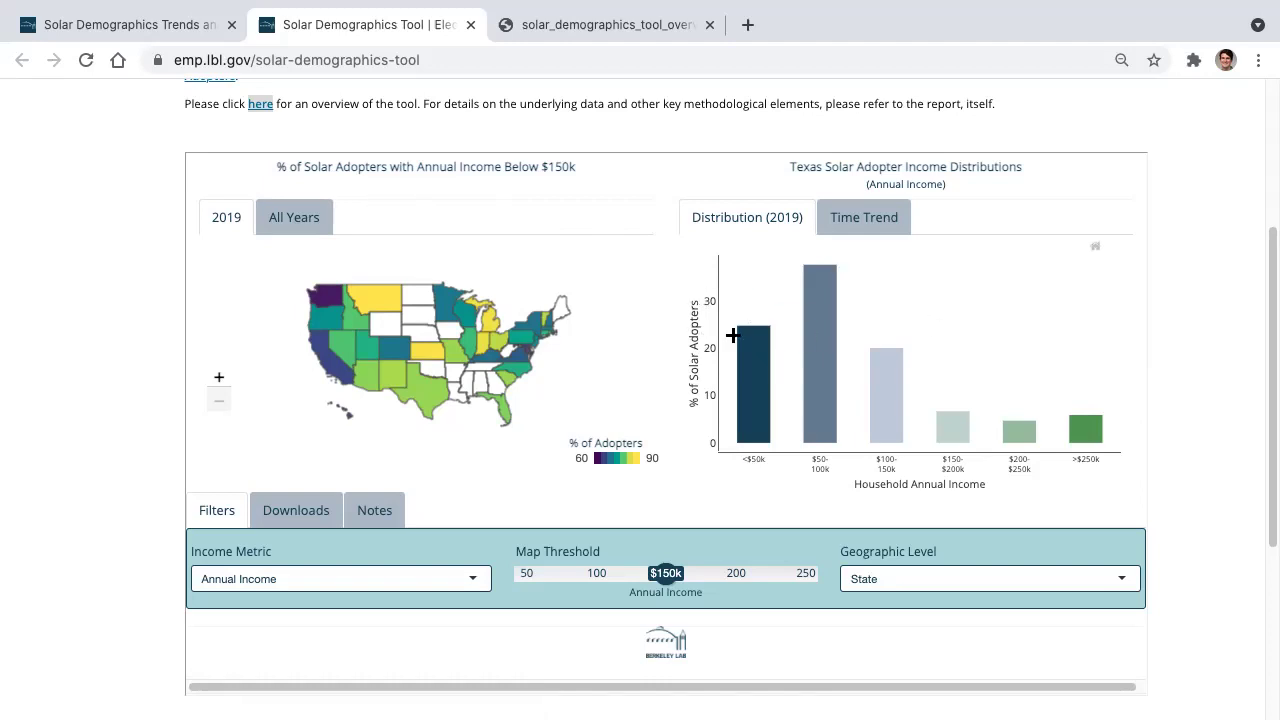
mouse_move(767, 395)
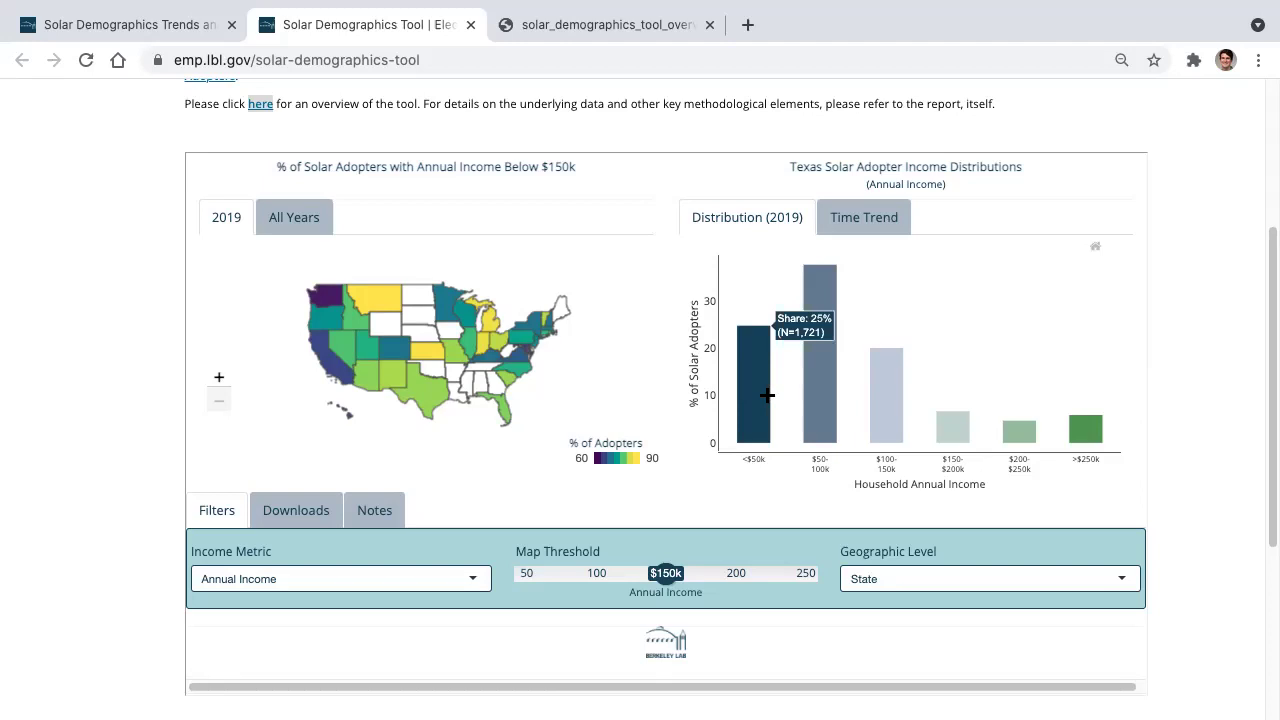
- Glance at the Texas time trend, and read the <$50k and $100-150k shares in the 2019 distribution
left_click(870, 219)
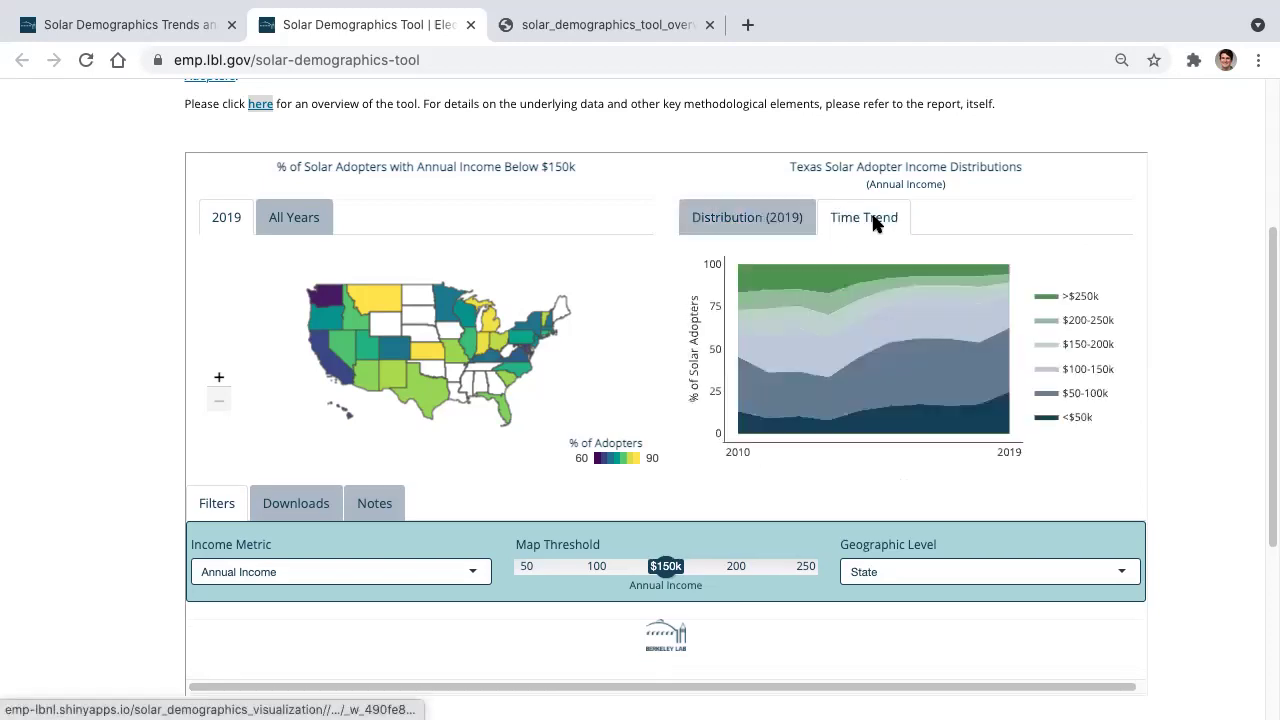
left_click(767, 220)
mouse_move(761, 386)
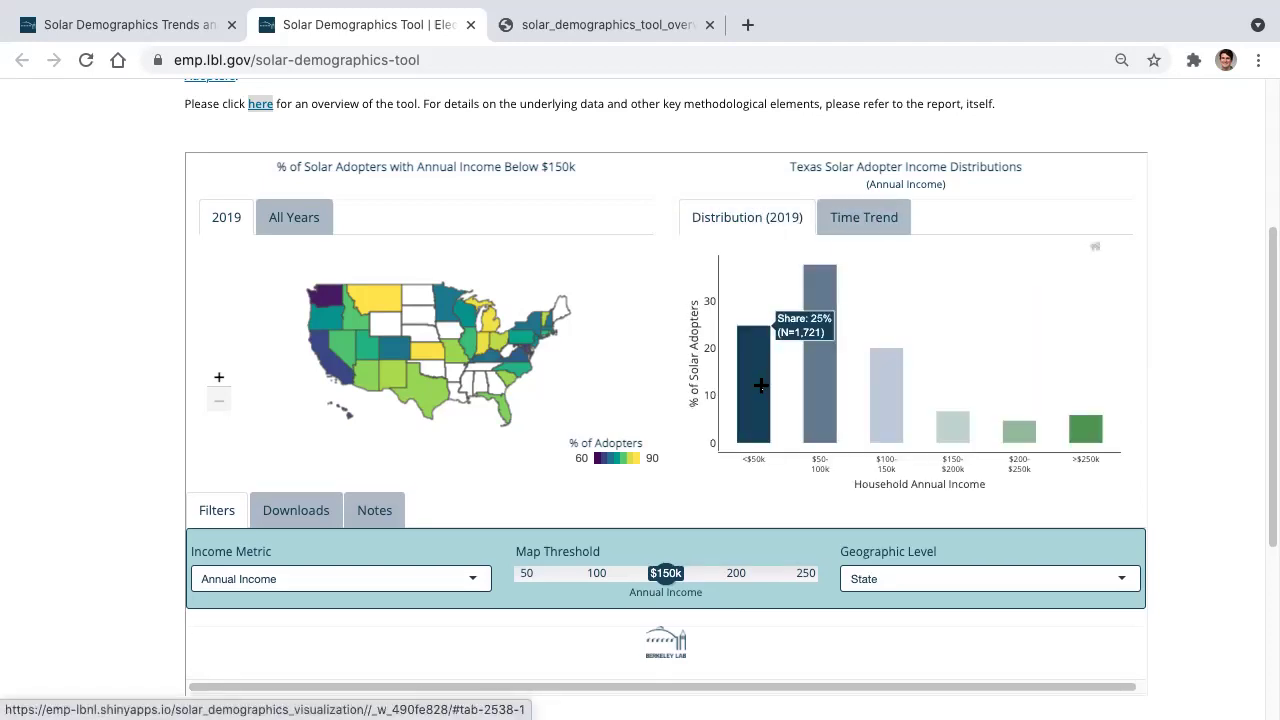
mouse_move(887, 399)
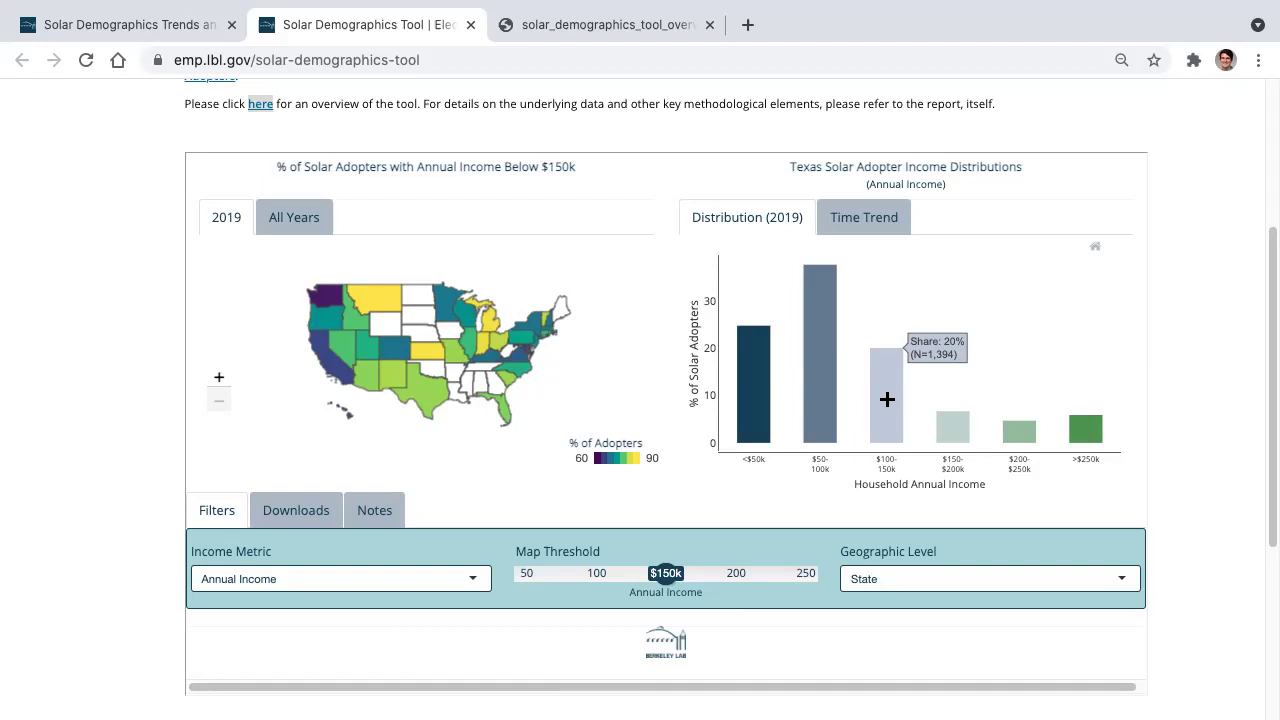
- Show the income distributions as a time trend and select New Mexico on the map
left_click(850, 219)
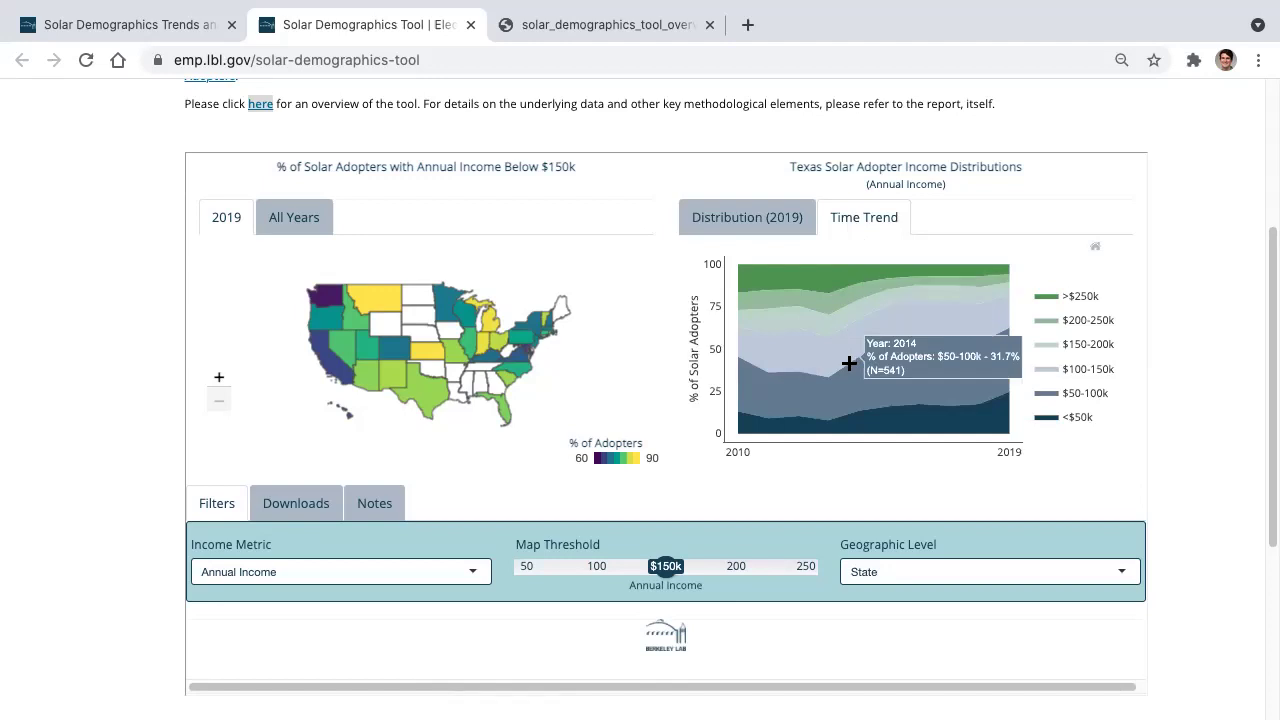
mouse_move(875, 345)
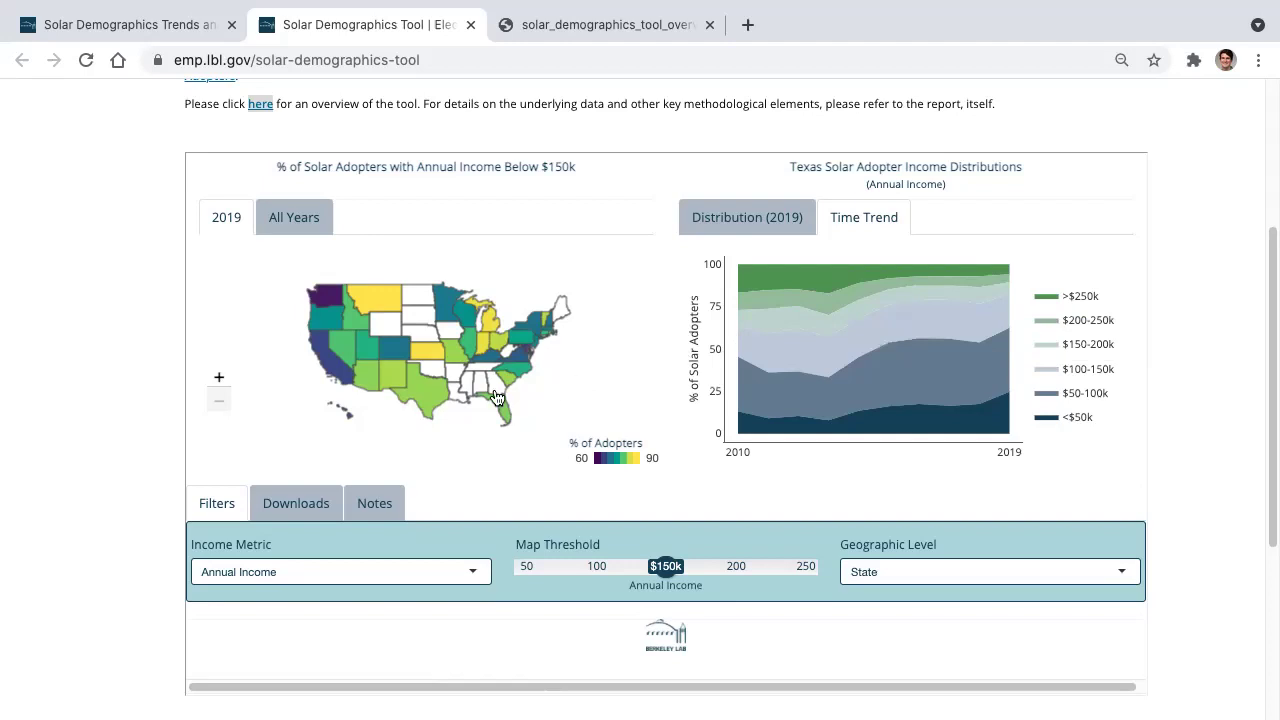
mouse_move(421, 406)
mouse_move(396, 382)
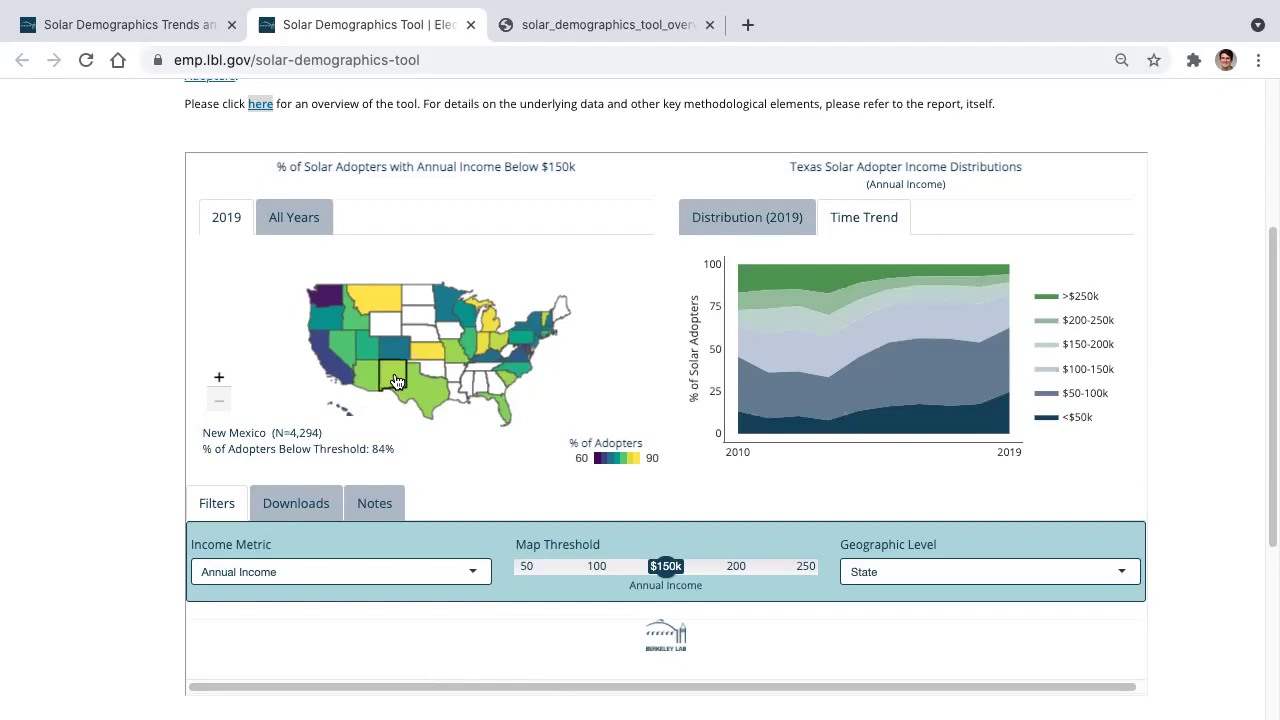
left_click(396, 382)
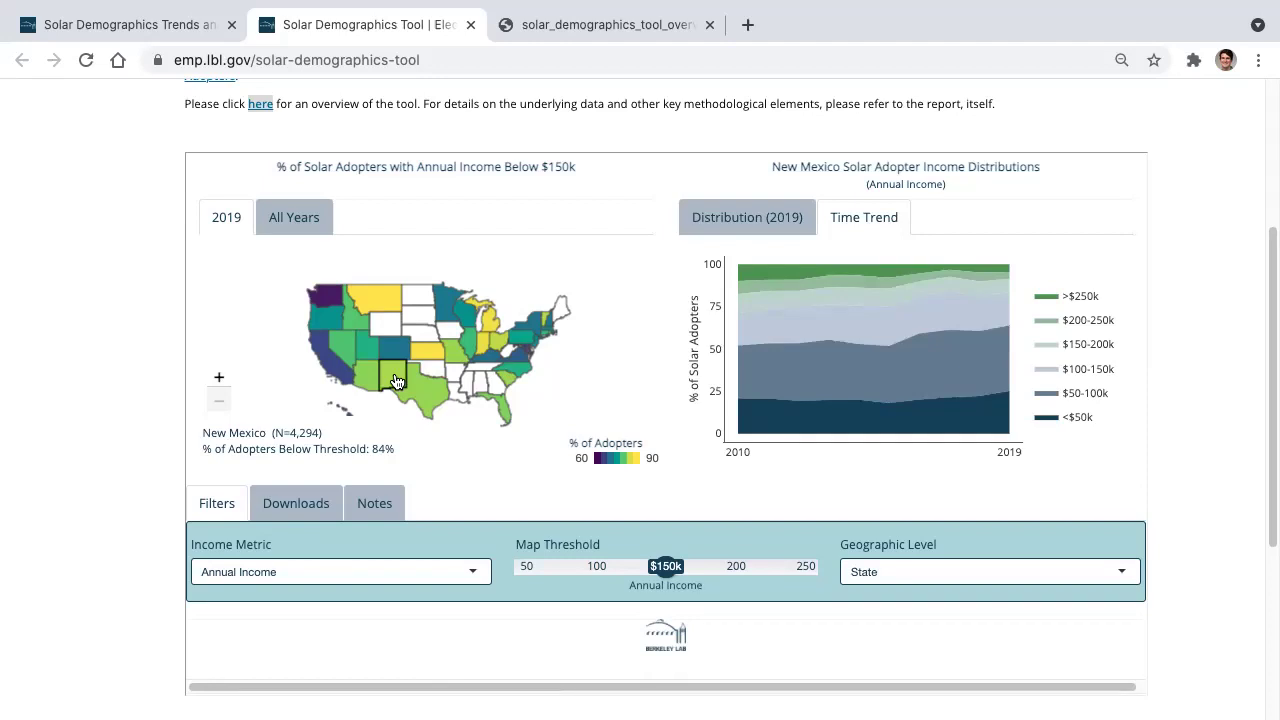
- Set the geographic level to County
left_click(1008, 572)
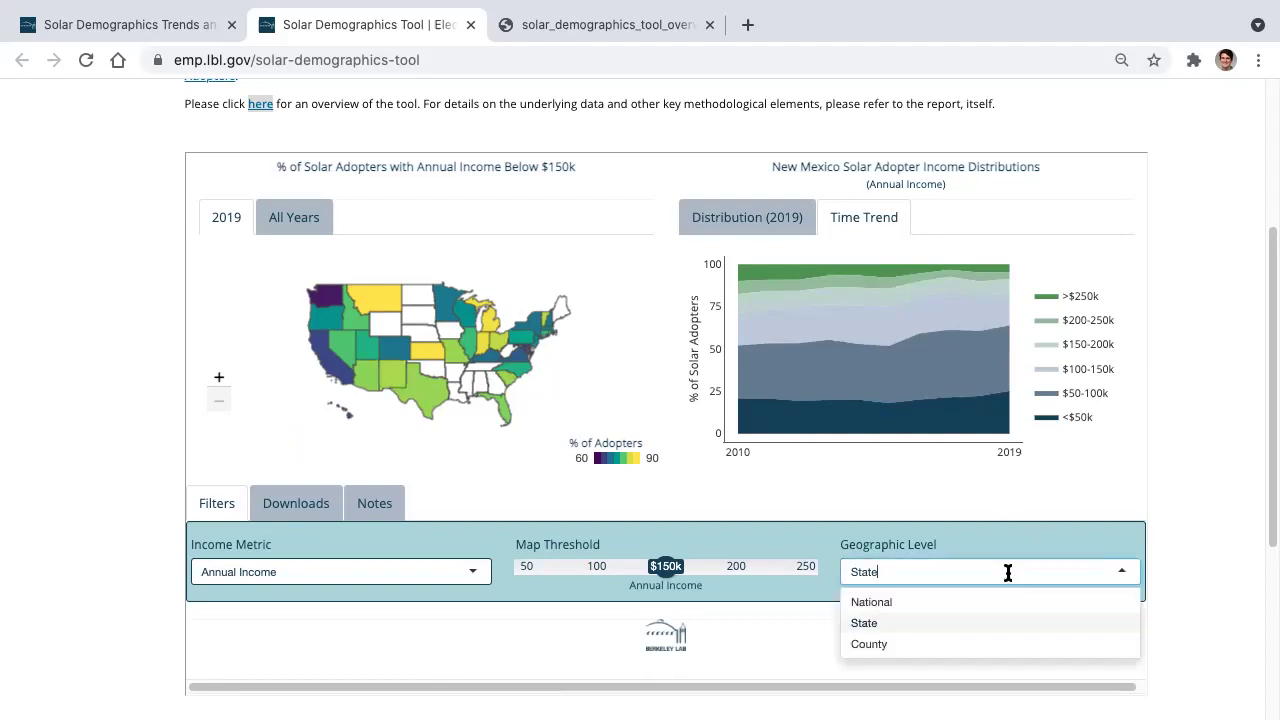
left_click(877, 645)
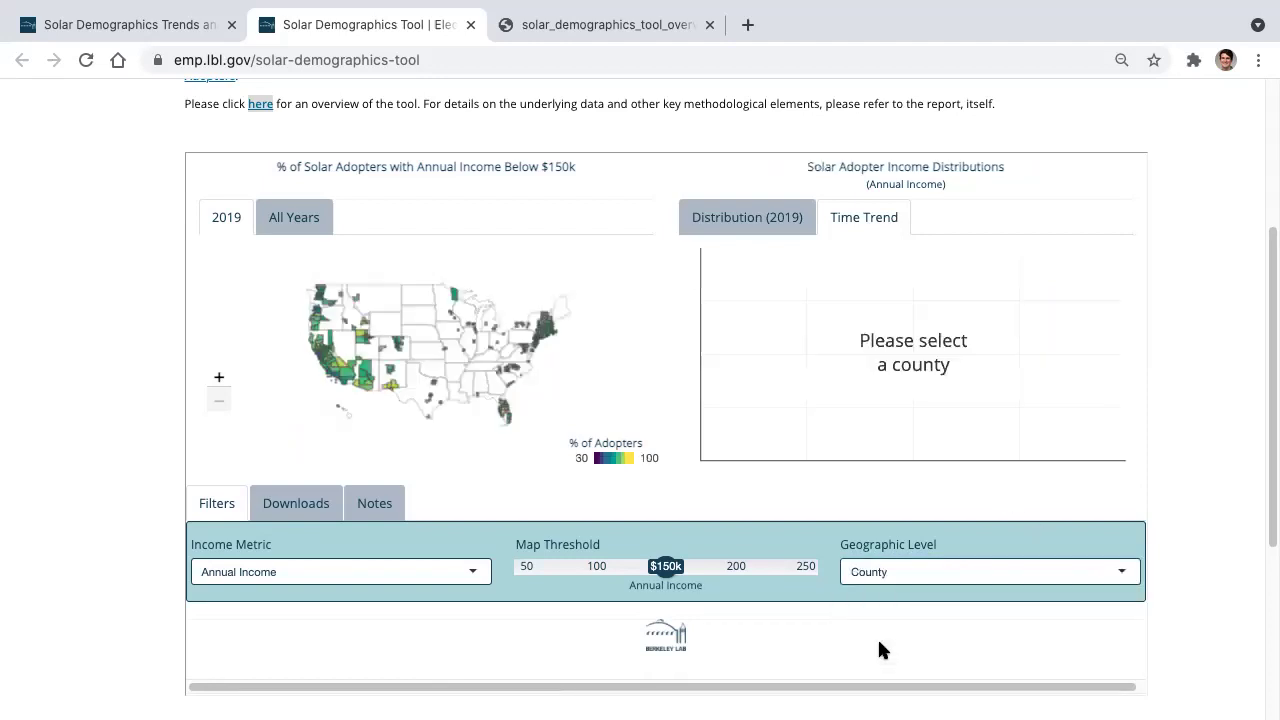
- Find Los Angeles County on the California part of the map and select it
left_click(218, 377)
left_click(218, 377)
left_click_drag(283, 371, 574, 266)
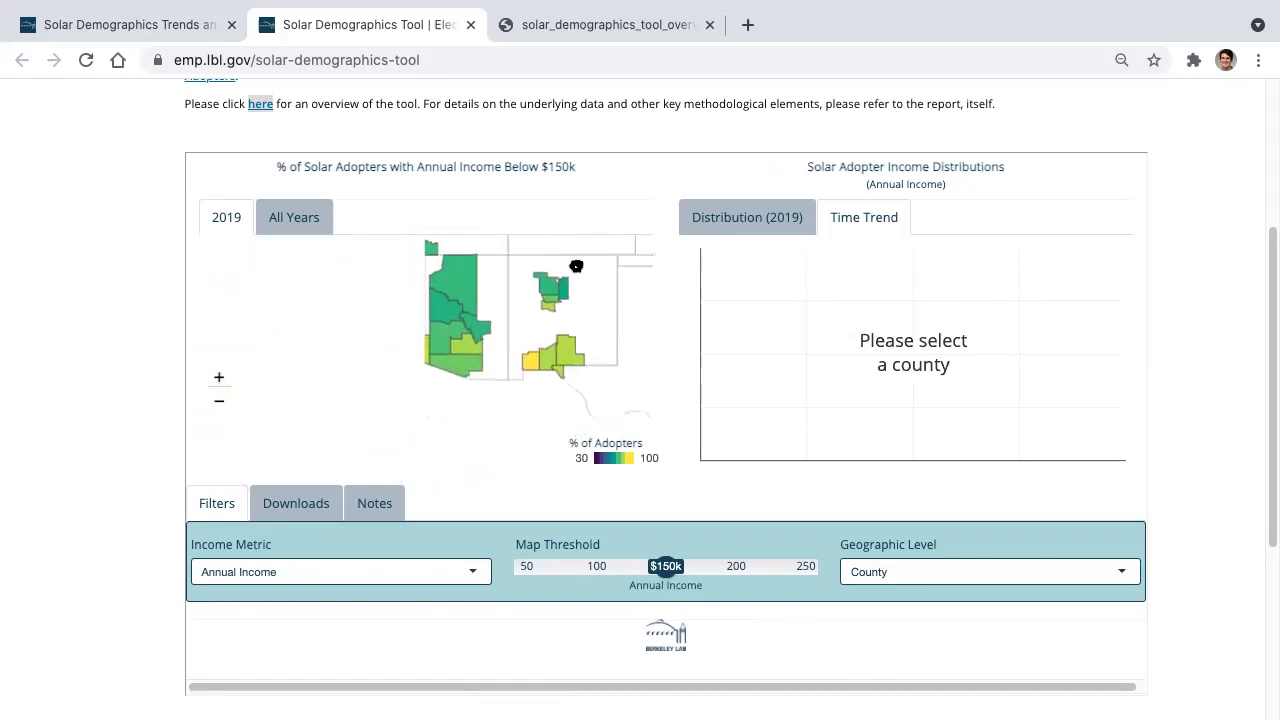
left_click(218, 377)
left_click_drag(310, 323, 460, 438)
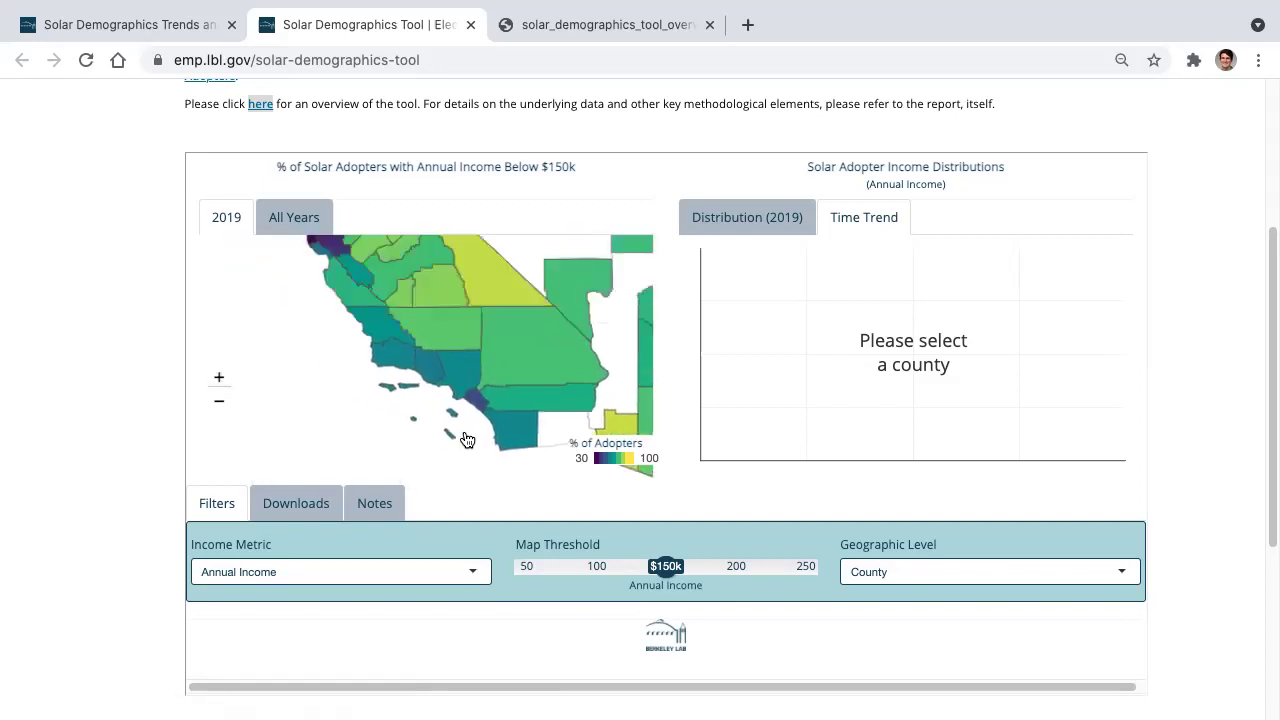
left_click(466, 376)
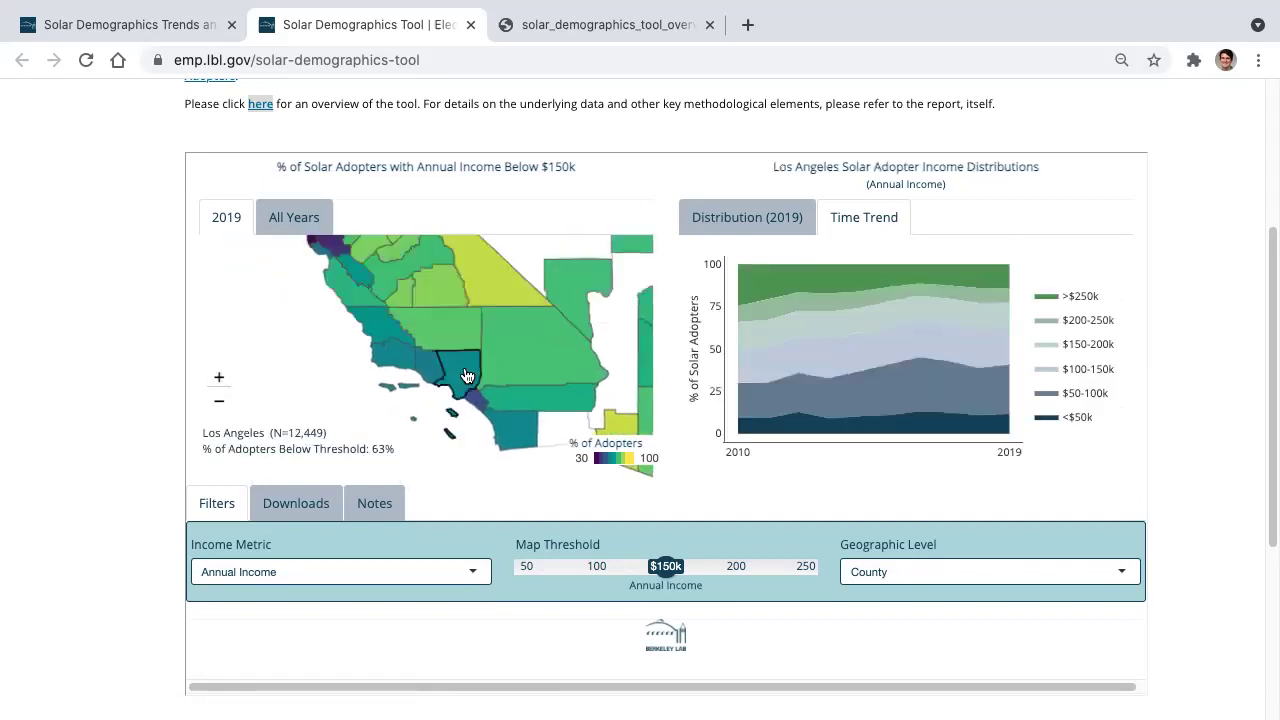
- Show the 2019 income distribution for Los Angeles County and view its download options
left_click(738, 222)
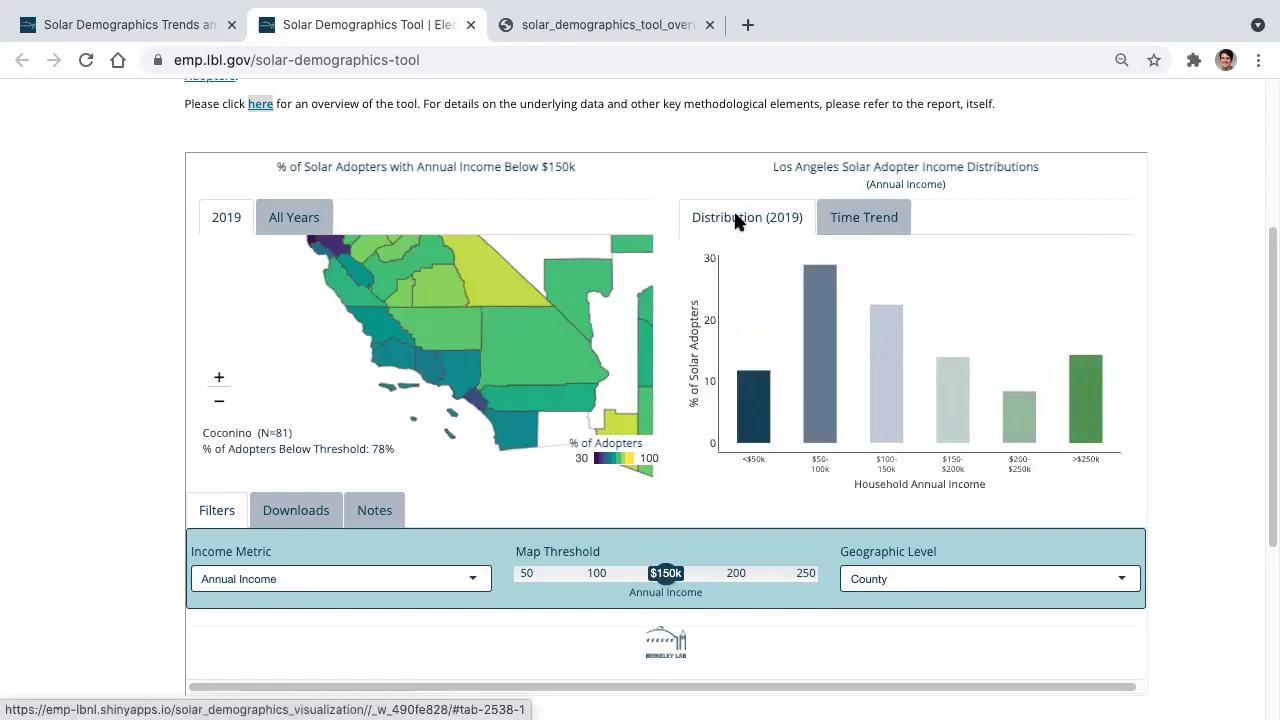
left_click(304, 512)
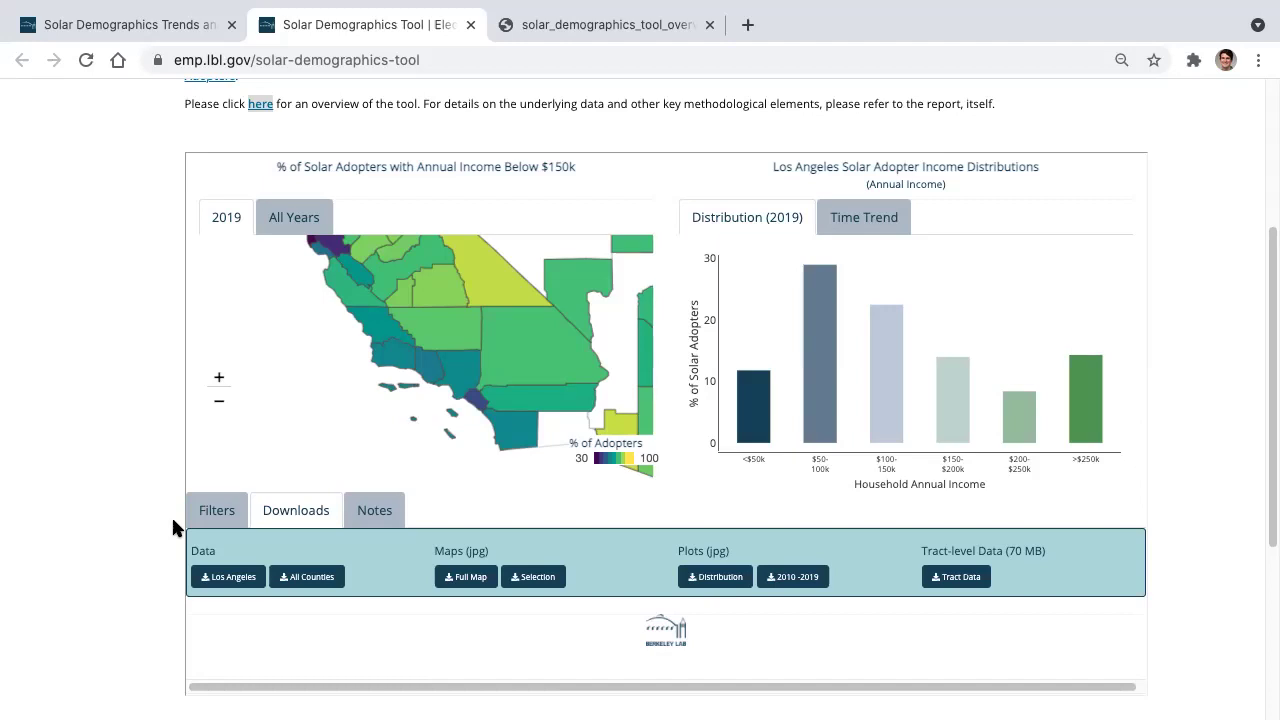
- Set the geographic level back to State and select California on the map
left_click(218, 515)
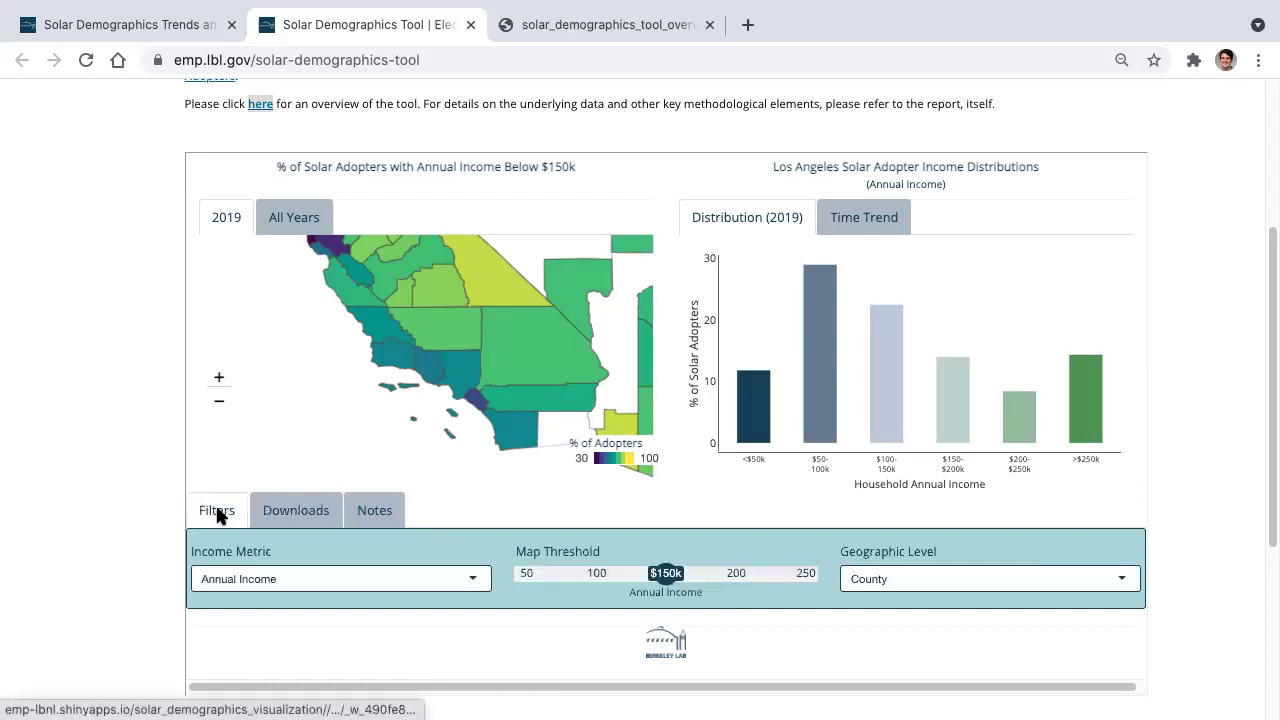
left_click(970, 590)
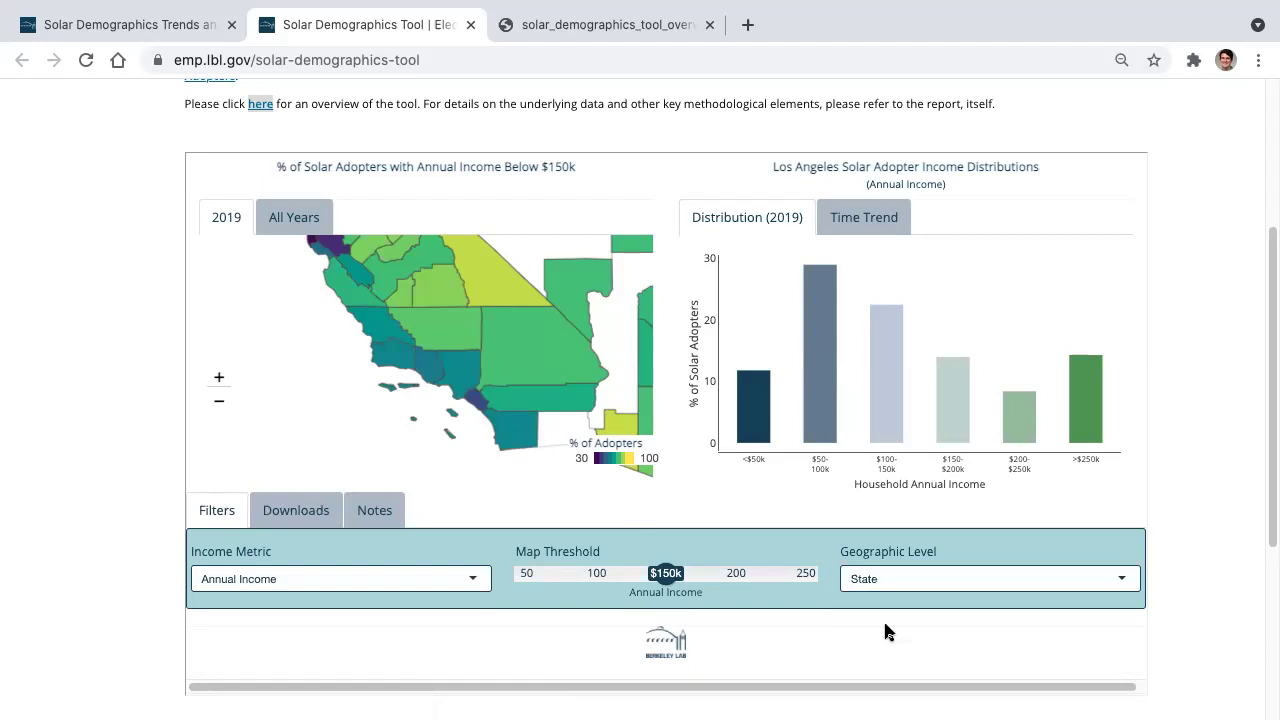
left_click(884, 628)
mouse_move(457, 323)
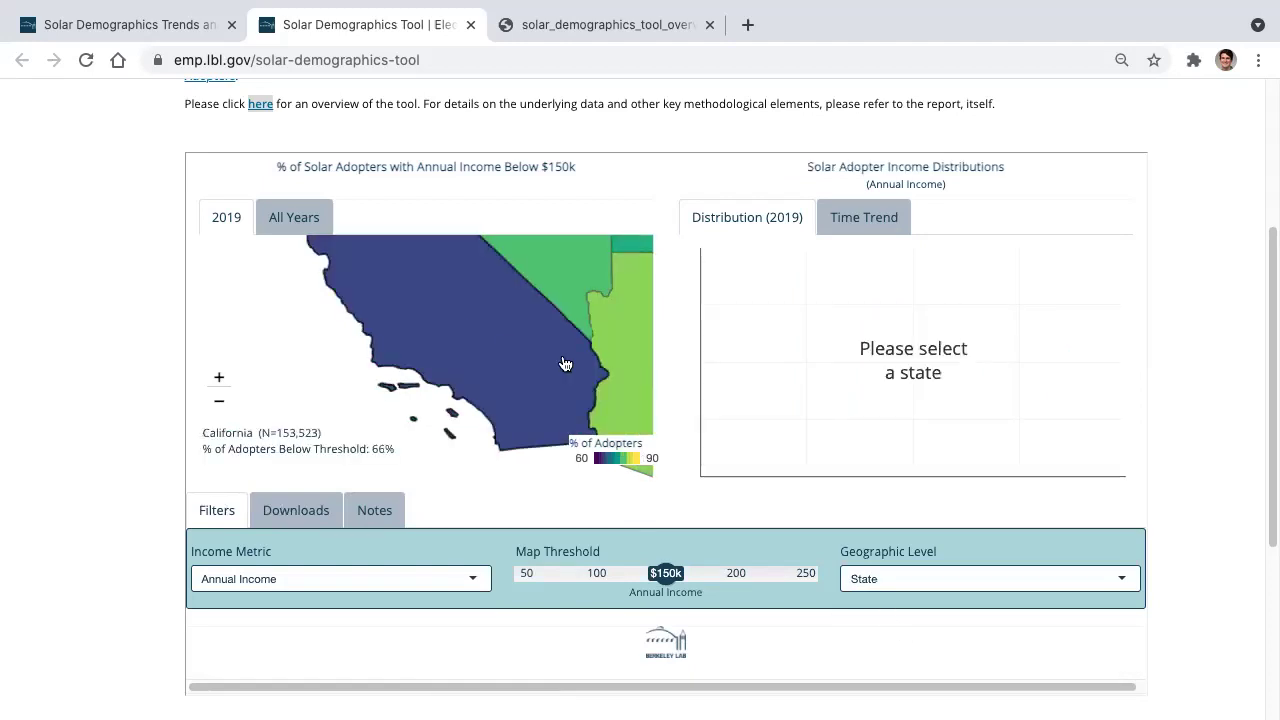
left_click(428, 303)
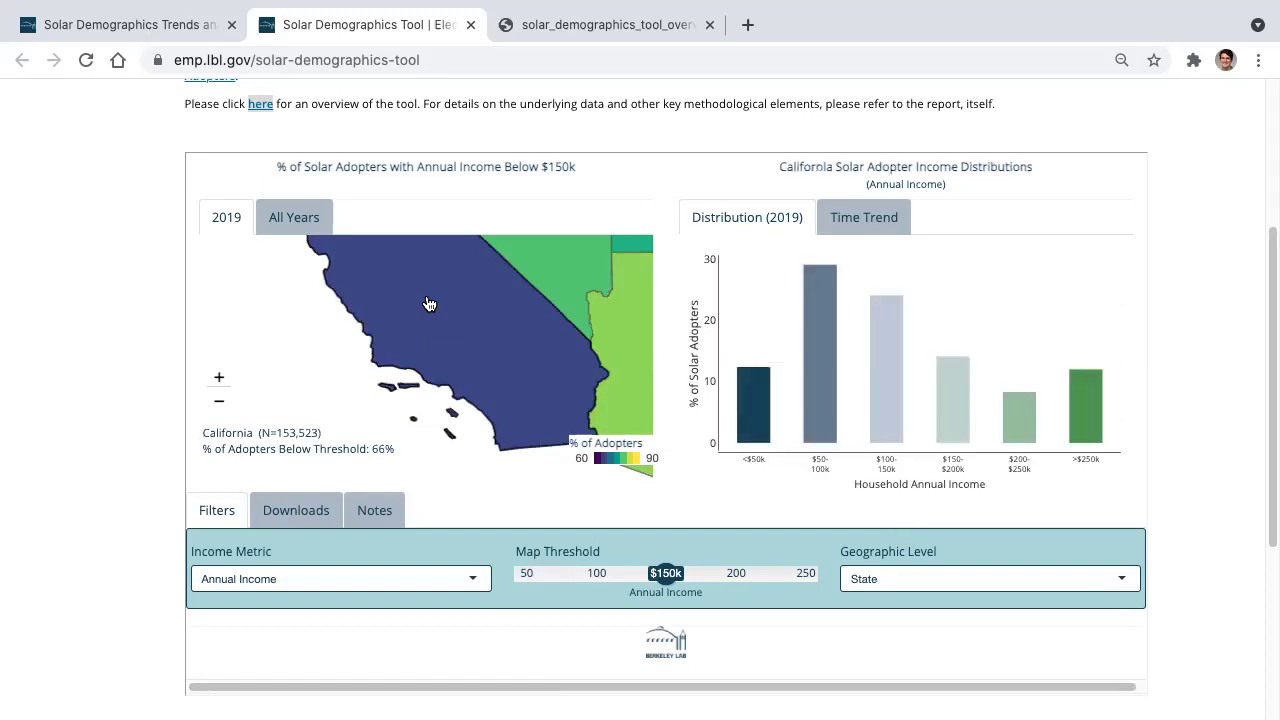
- Review the California data, map and plot download options, and show the income distributions as a time trend
left_click(286, 516)
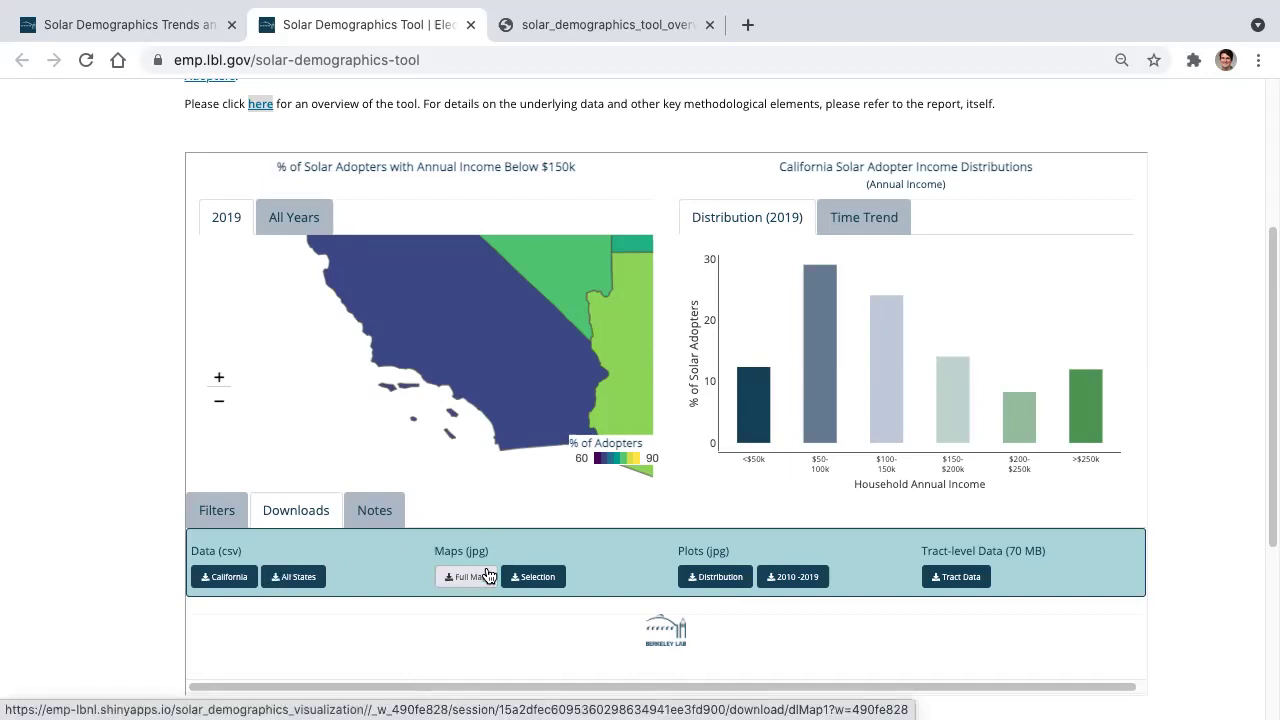
left_click(216, 405)
left_click(214, 407)
left_click_drag(330, 354, 360, 428)
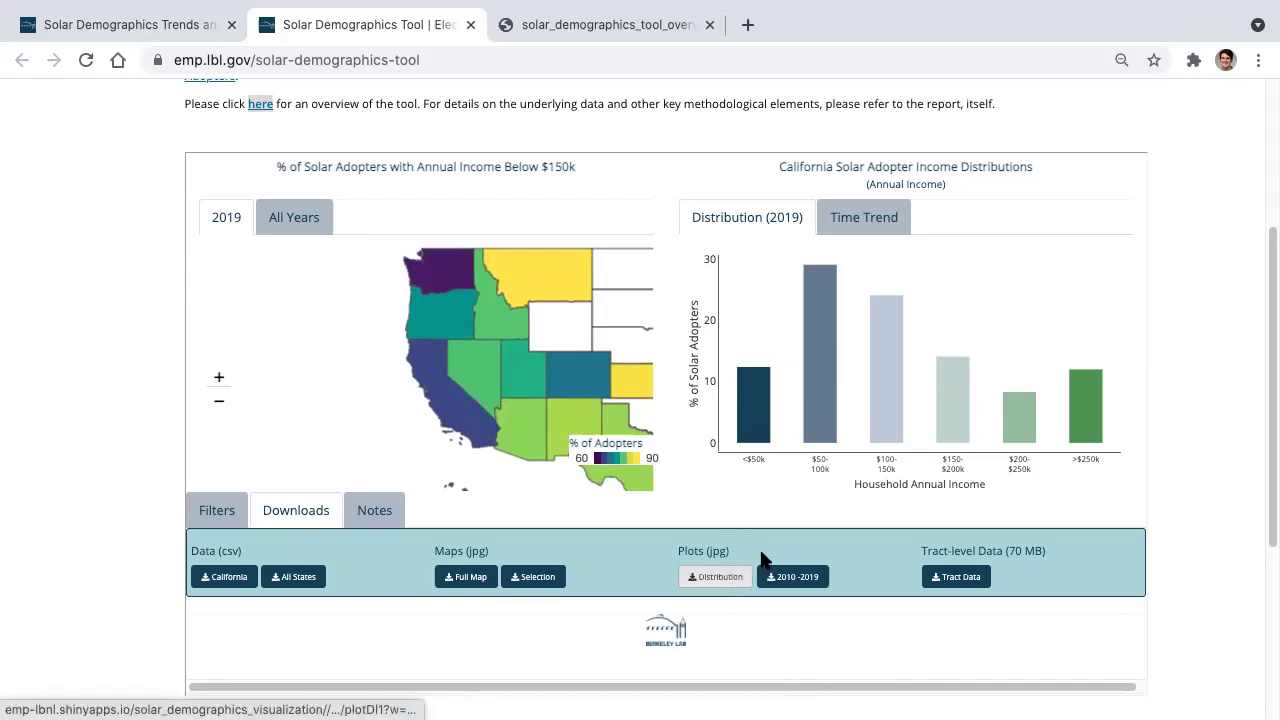
left_click(851, 222)
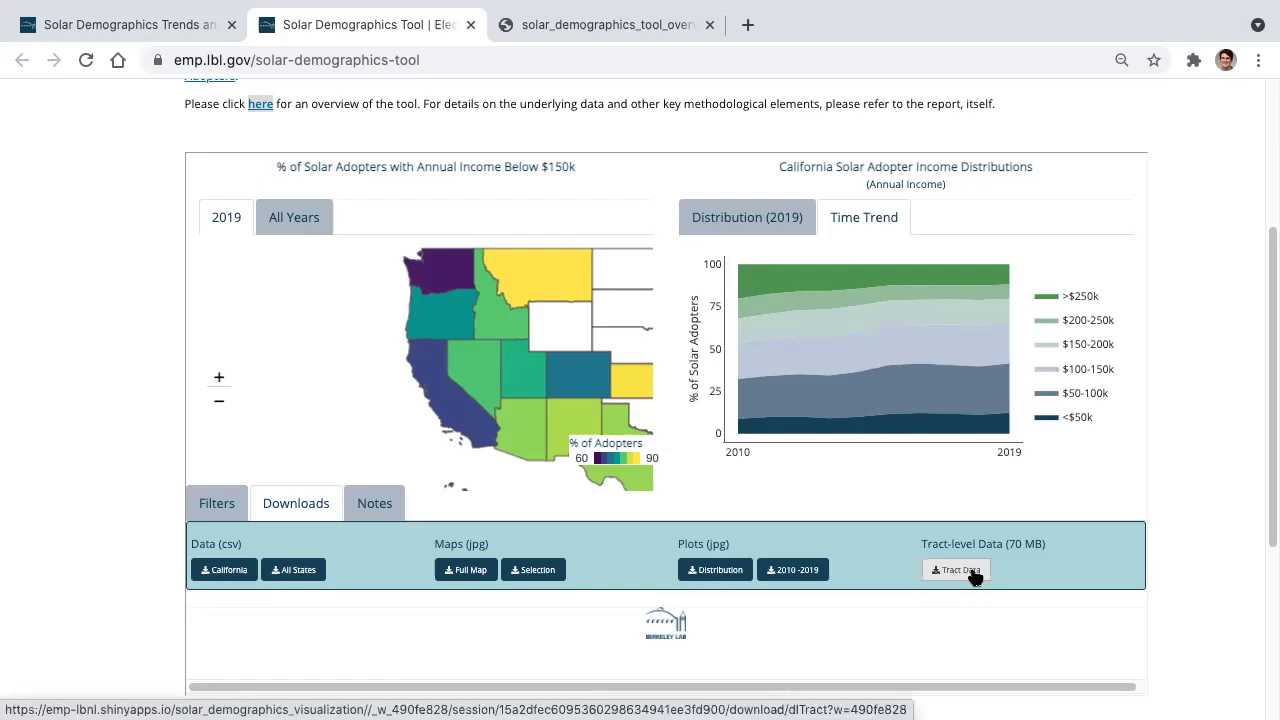
- Return to the Solar Demographics Trends and Analysis page and look through its staff contacts
left_click(167, 30)
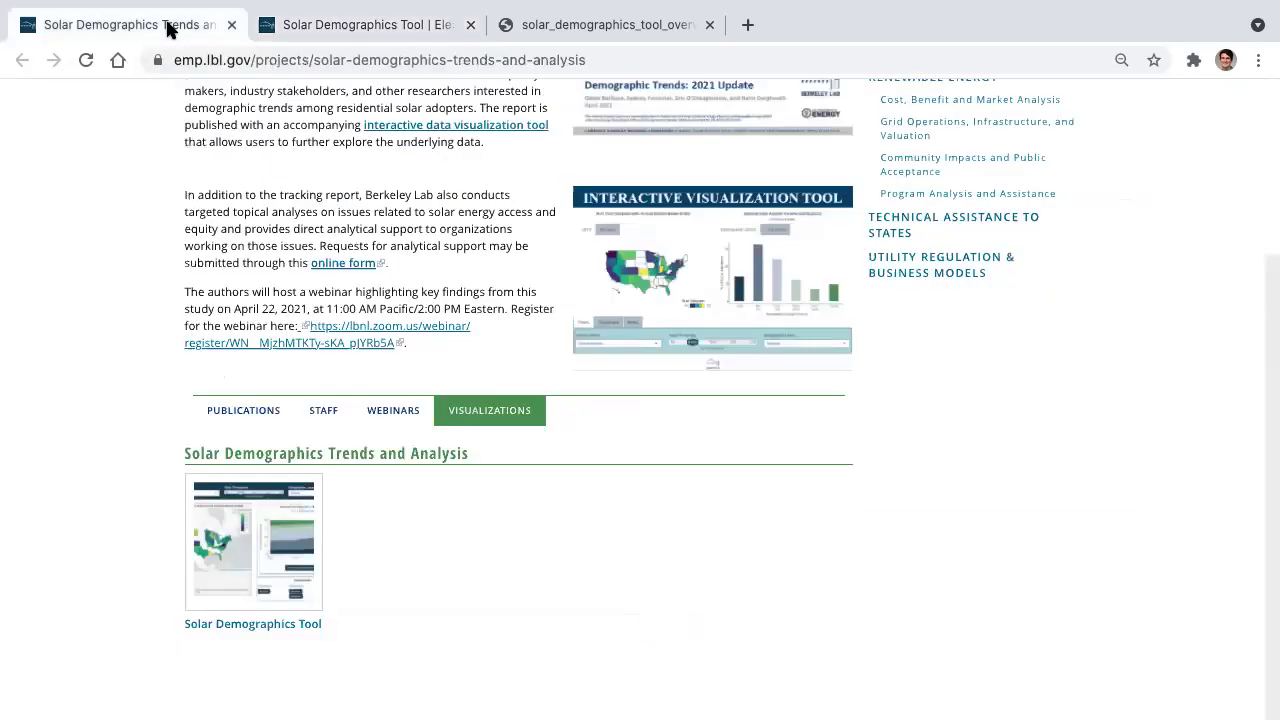
left_click(329, 413)
scroll(117, 410, "down", 3)
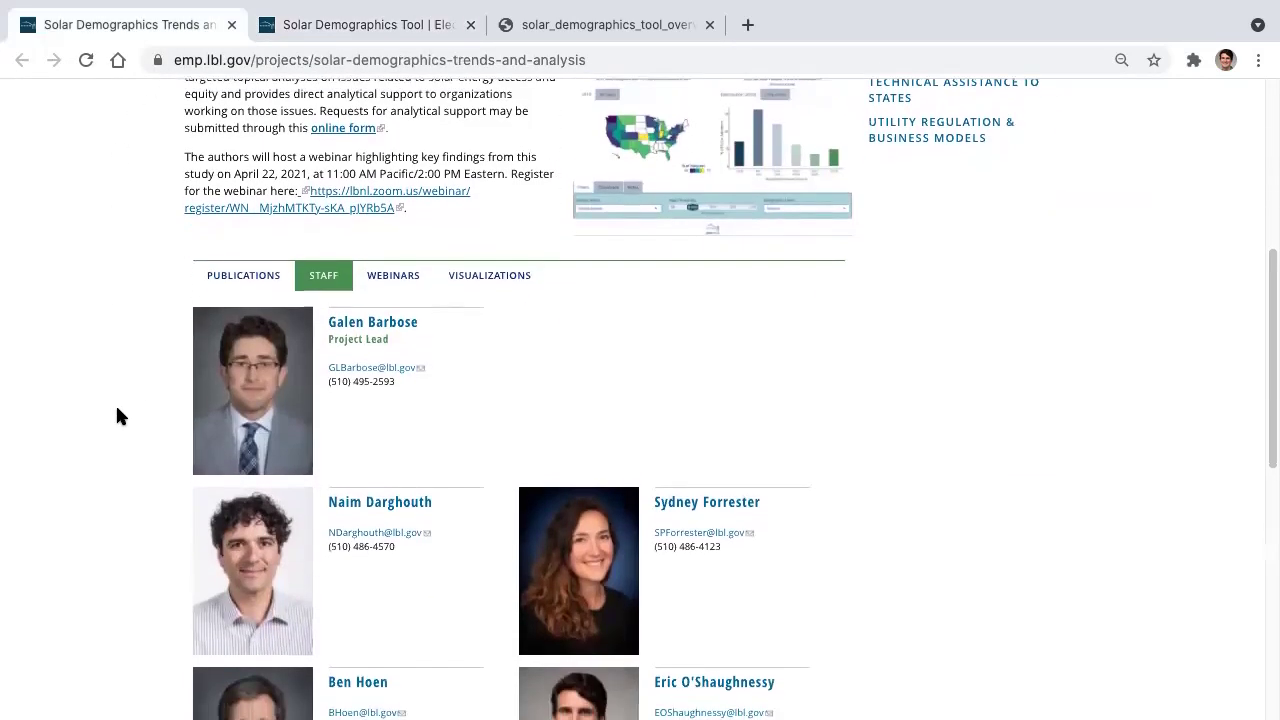
scroll(117, 416, "down", 1)
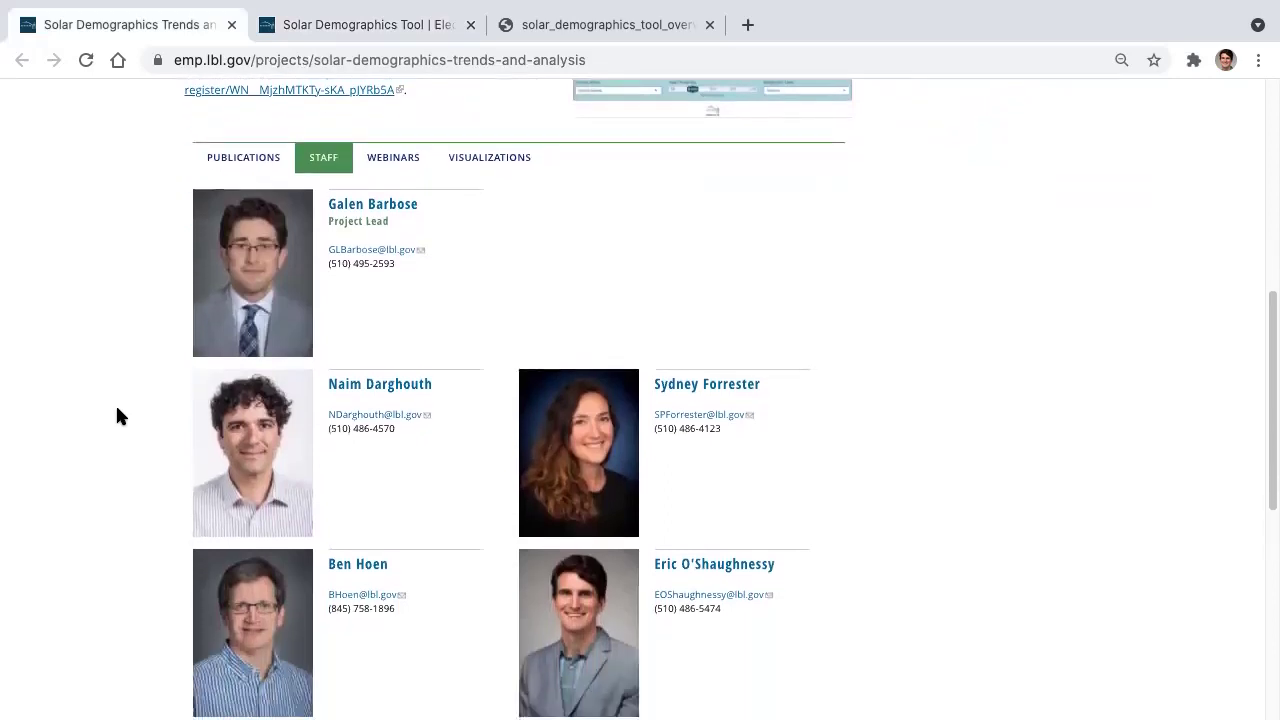
- Find the online form link for analytical support requests and return to the project overview
scroll(117, 416, "up", 1)
scroll(117, 416, "up", 5)
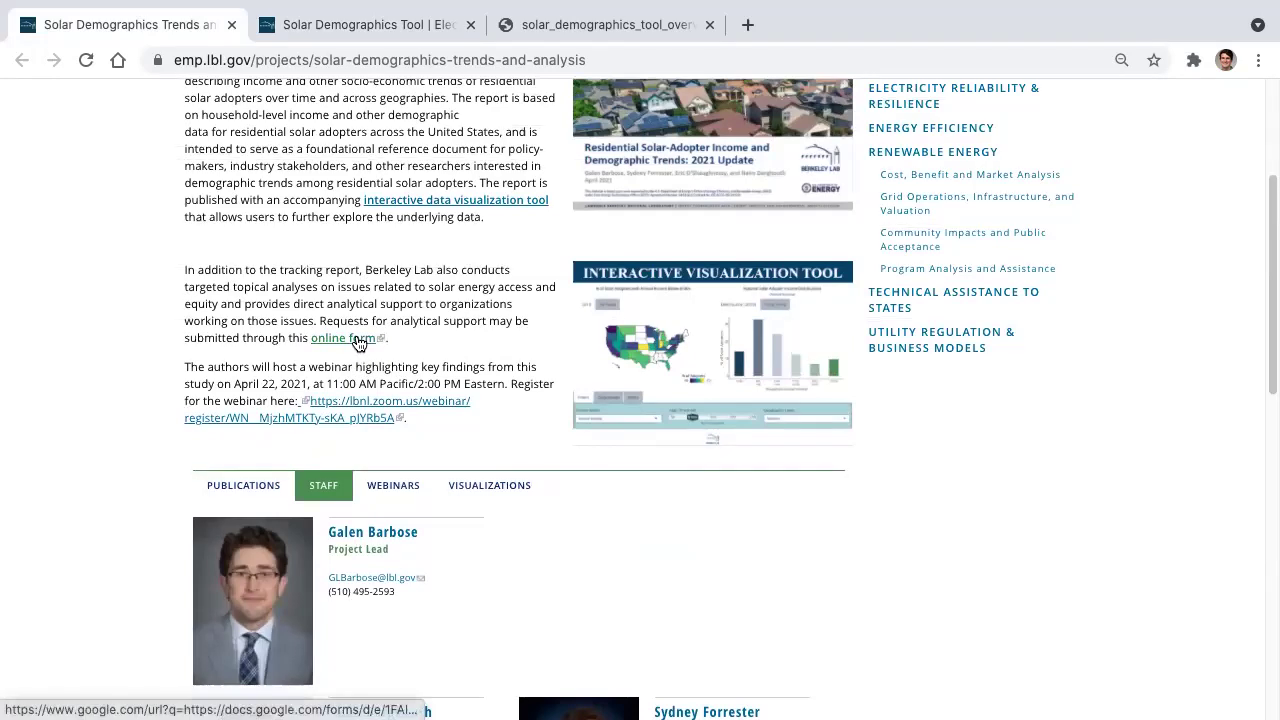
scroll(210, 350, "up", 3)
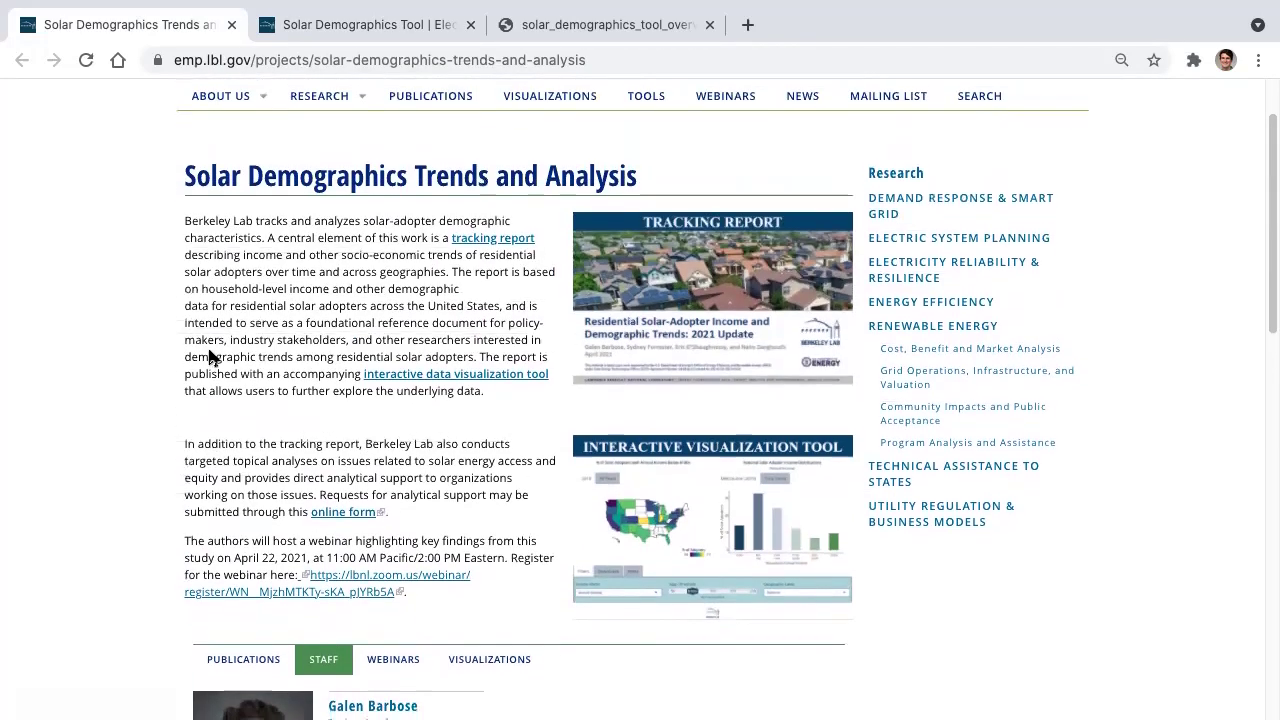
scroll(210, 350, "up", 1)
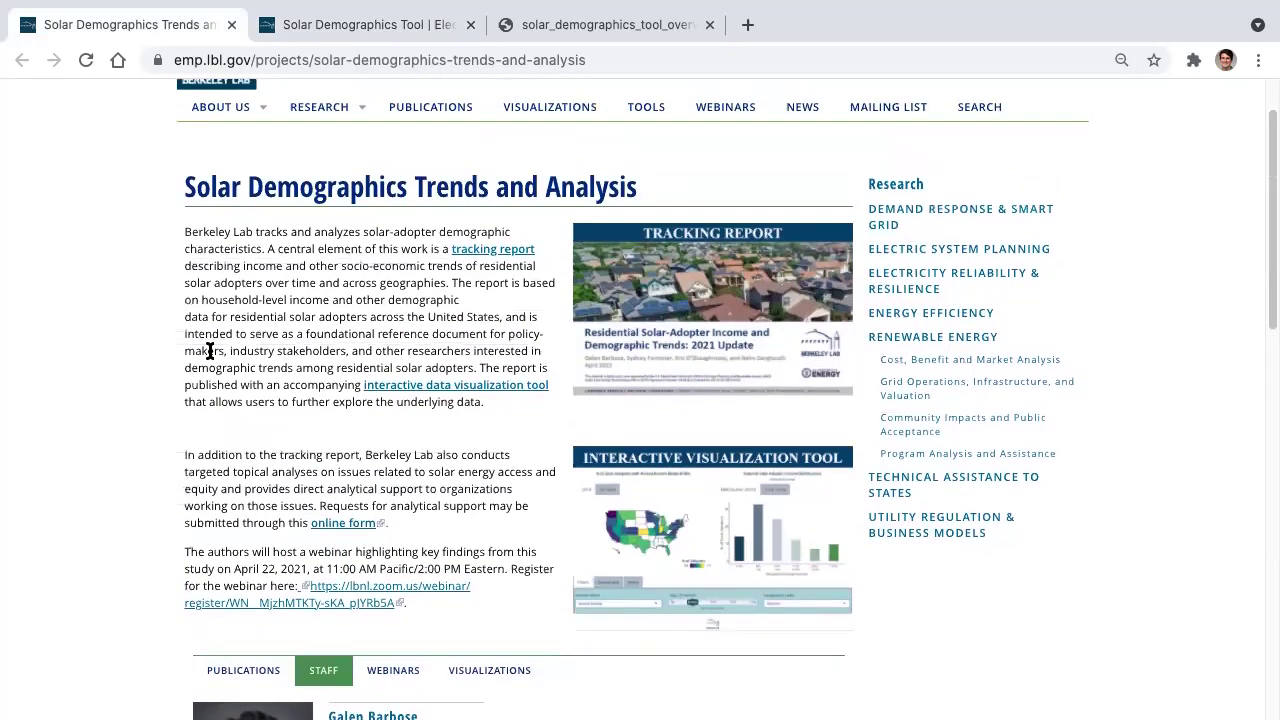